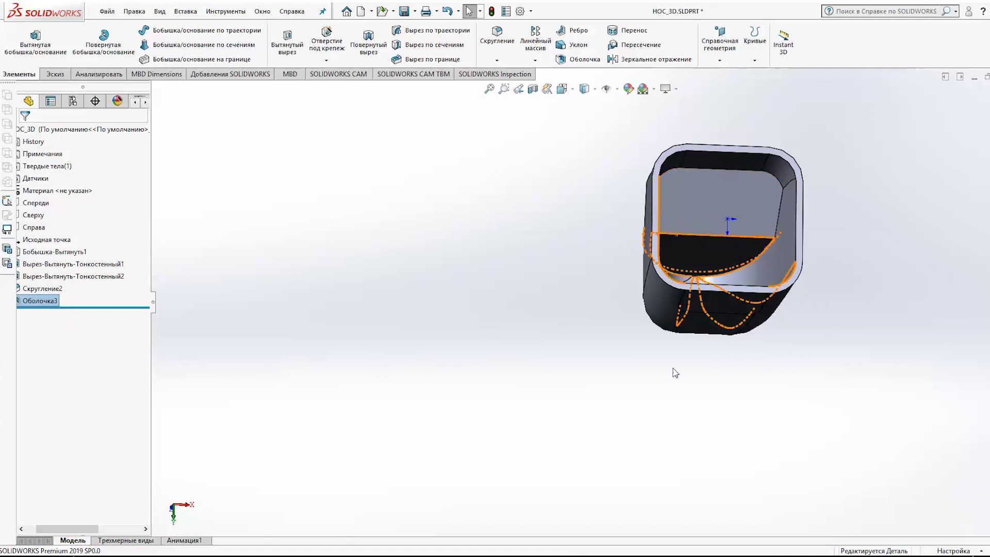
Orbit the finished nose part to inspect its open end, then flip to the nose side.
mouse_move(592, 299)
middle_mouse_down()
mouse_move(543, 332)
mouse_move(573, 366)
middle_mouse_up()
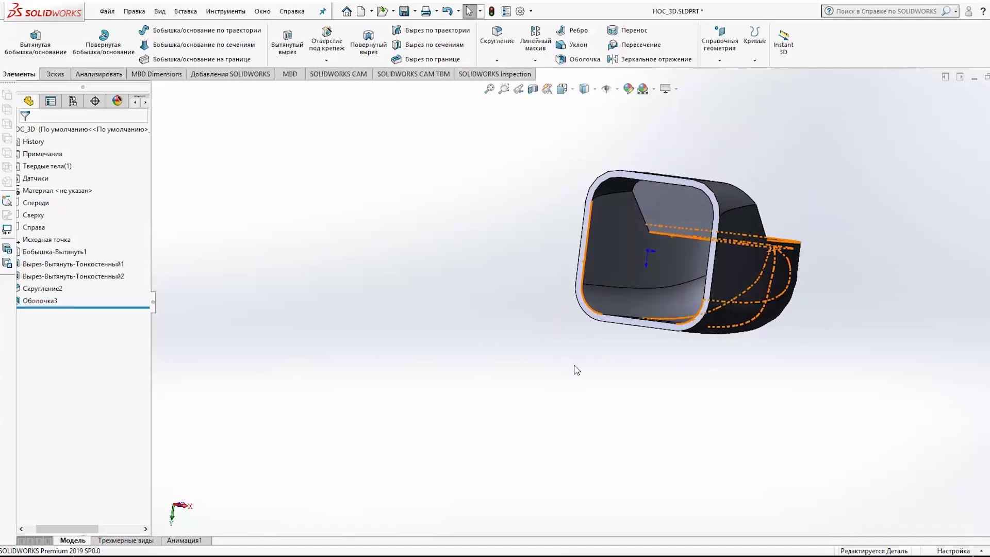
mouse_move(579, 331)
middle_mouse_down()
mouse_move(542, 292)
mouse_move(539, 320)
mouse_move(663, 330)
mouse_move(735, 368)
mouse_move(146, 342)
middle_mouse_up()
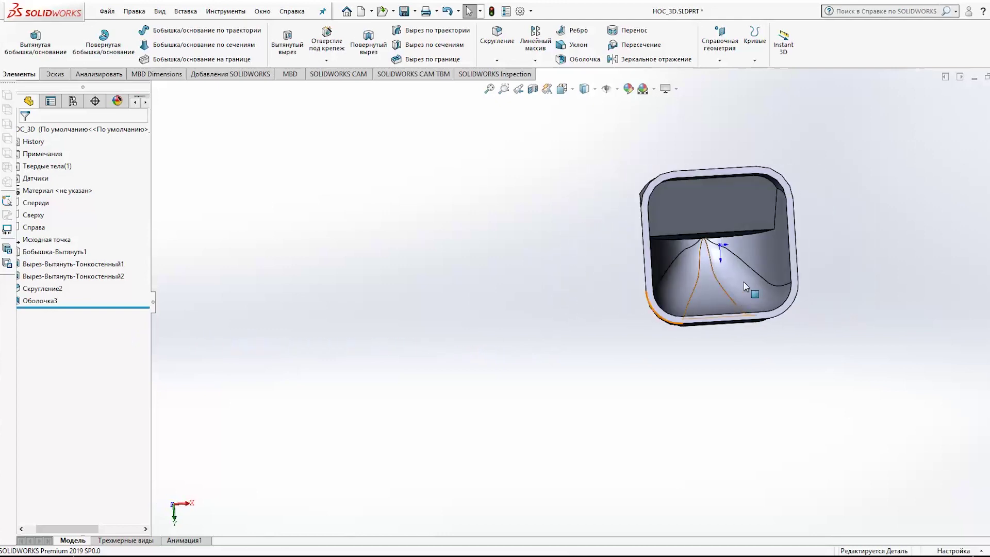
mouse_move(858, 331)
middle_mouse_down()
mouse_move(807, 316)
mouse_move(815, 256)
mouse_move(851, 201)
mouse_move(856, 397)
mouse_move(426, 393)
mouse_move(384, 314)
mouse_move(212, 391)
mouse_move(164, 442)
middle_mouse_up()
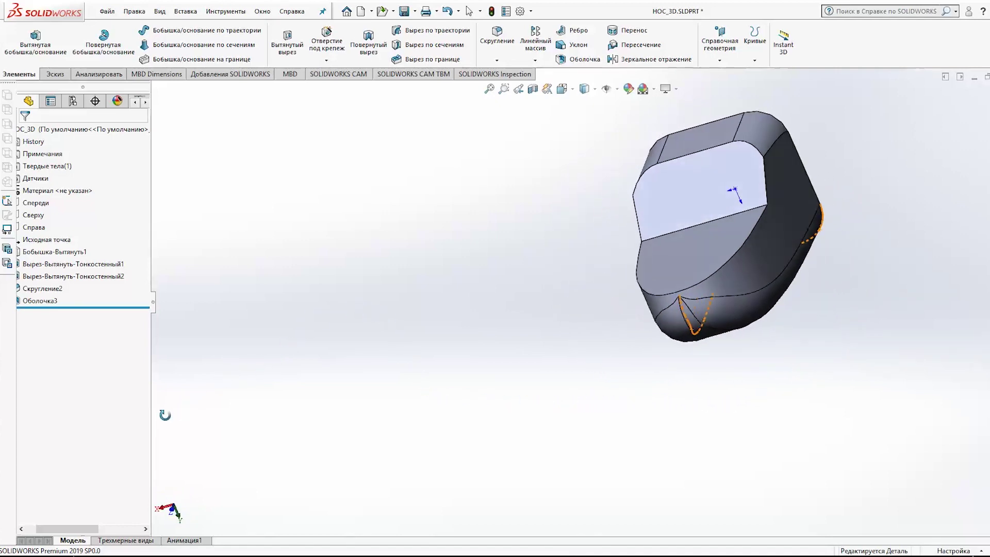
middle_click_drag(792, 294, 857, 284)
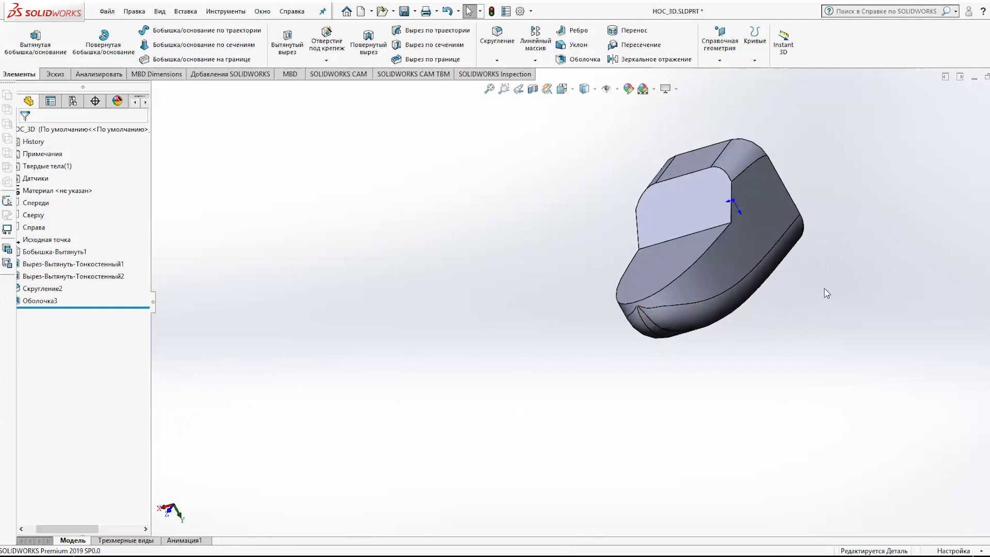
scroll(817, 294, "up", 2)
mouse_move(784, 298)
middle_mouse_down()
mouse_move(537, 479)
mouse_move(621, 486)
mouse_move(632, 499)
mouse_move(602, 478)
mouse_move(658, 492)
middle_mouse_up()
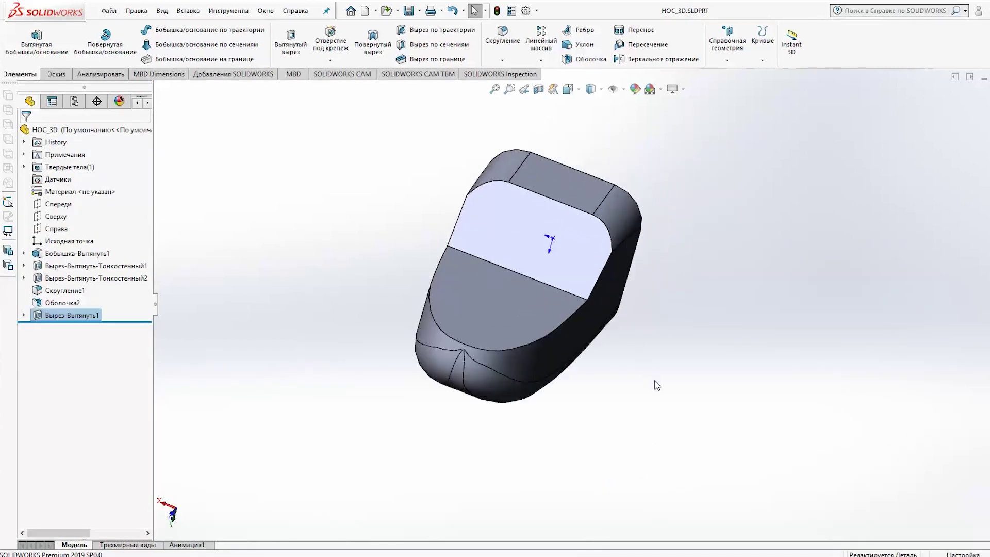
mouse_move(655, 382)
middle_mouse_down()
mouse_move(663, 380)
mouse_move(628, 389)
mouse_move(519, 350)
mouse_move(500, 398)
mouse_move(438, 405)
mouse_move(440, 415)
mouse_move(708, 346)
mouse_move(795, 258)
mouse_move(731, 371)
mouse_move(626, 328)
mouse_move(601, 349)
mouse_move(570, 340)
mouse_move(546, 414)
mouse_move(571, 448)
mouse_move(546, 464)
mouse_move(780, 383)
mouse_move(897, 422)
mouse_move(816, 443)
mouse_move(758, 289)
mouse_move(788, 413)
mouse_move(834, 499)
mouse_move(948, 547)
middle_mouse_up()
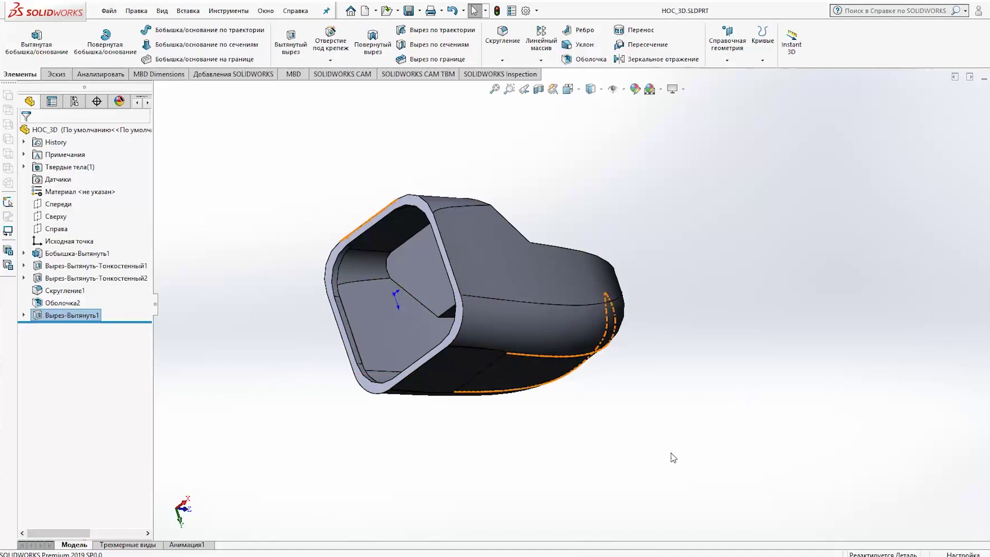
key("ctrl+shift+z")
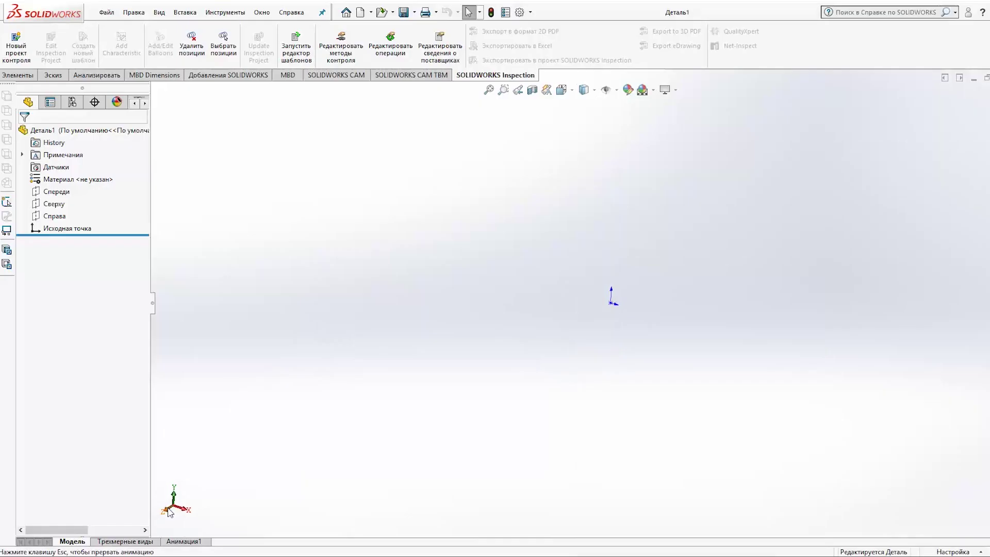
Draw a centre rectangle from the origin on the Спереди (front) plane.
left_click(57, 192)
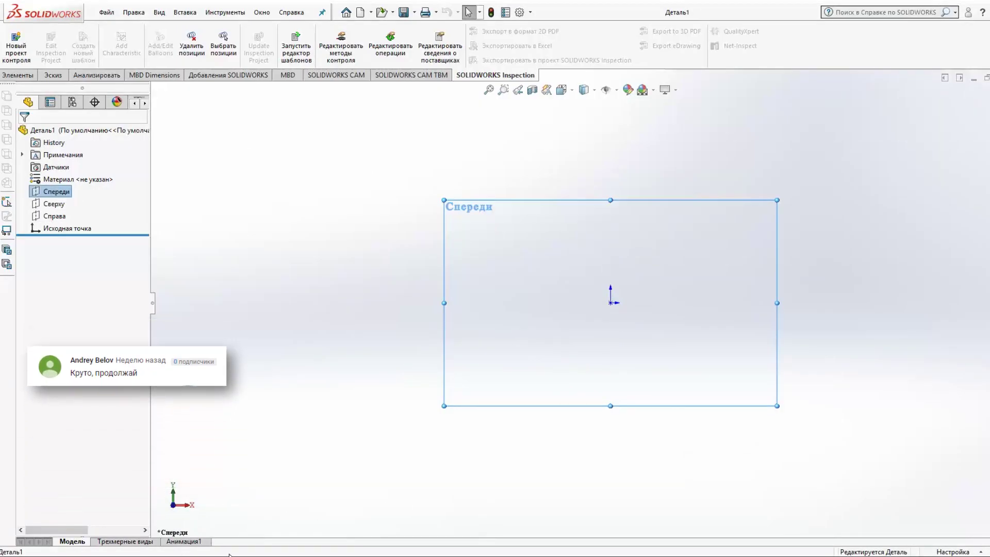
mouse_move(492, 550)
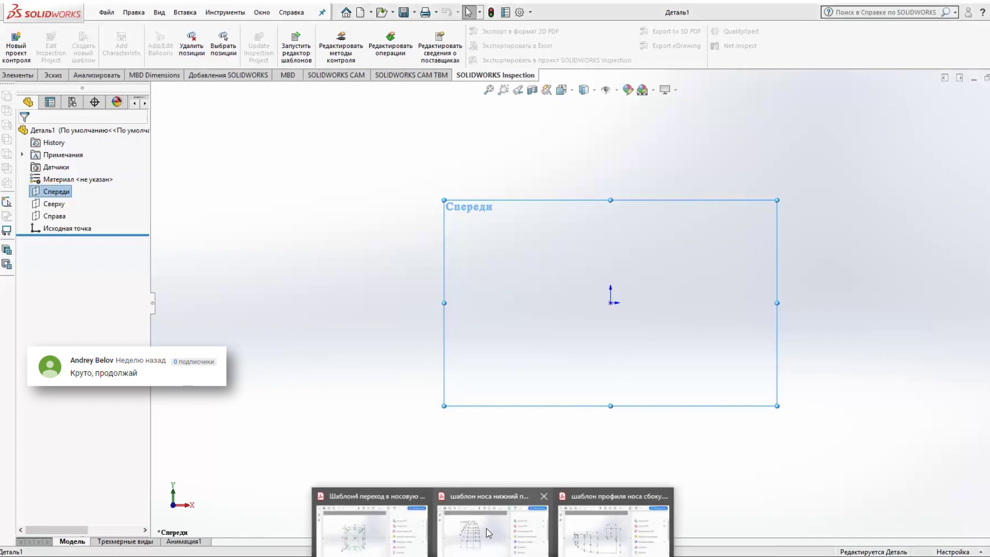
left_click(380, 537)
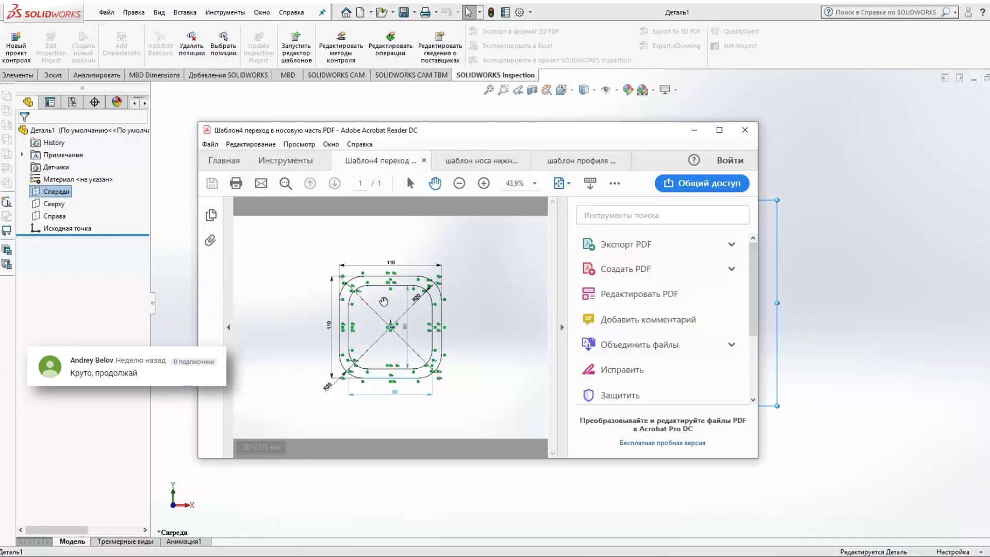
key("alt+Tab")
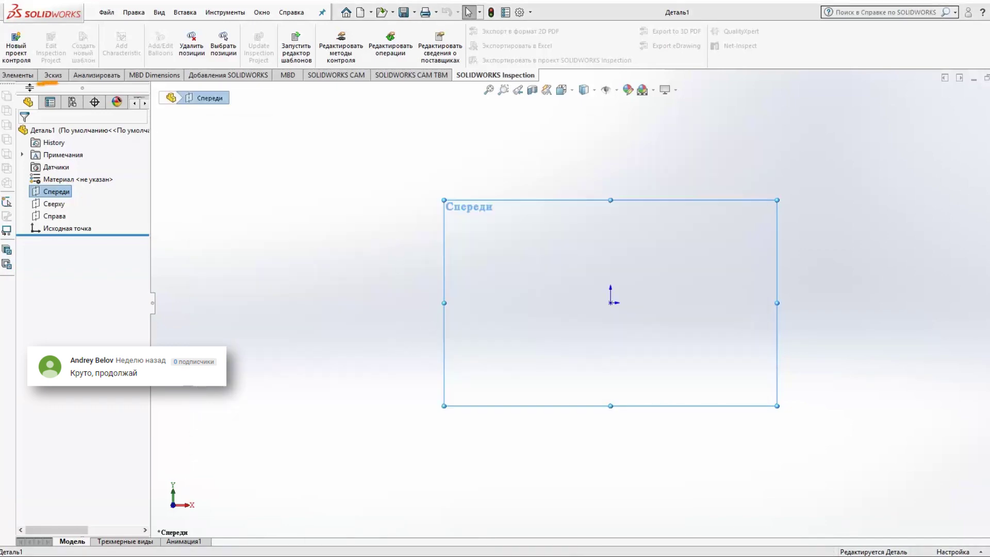
left_click(59, 76)
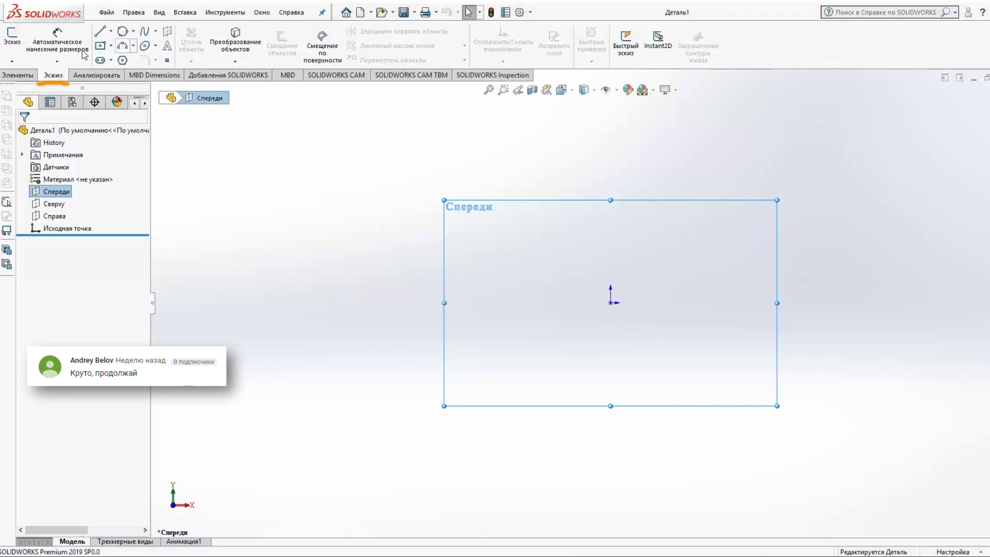
left_click(111, 46)
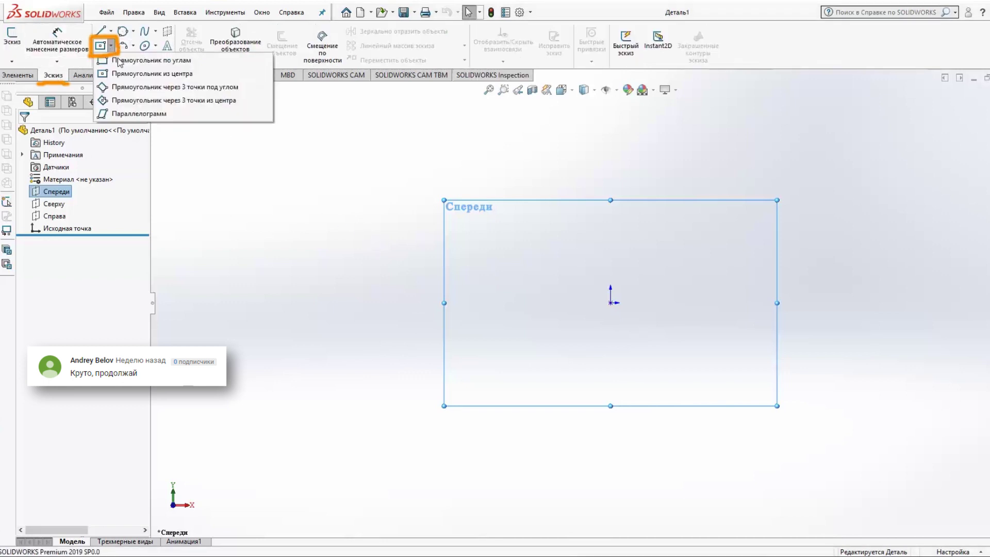
left_click(183, 74)
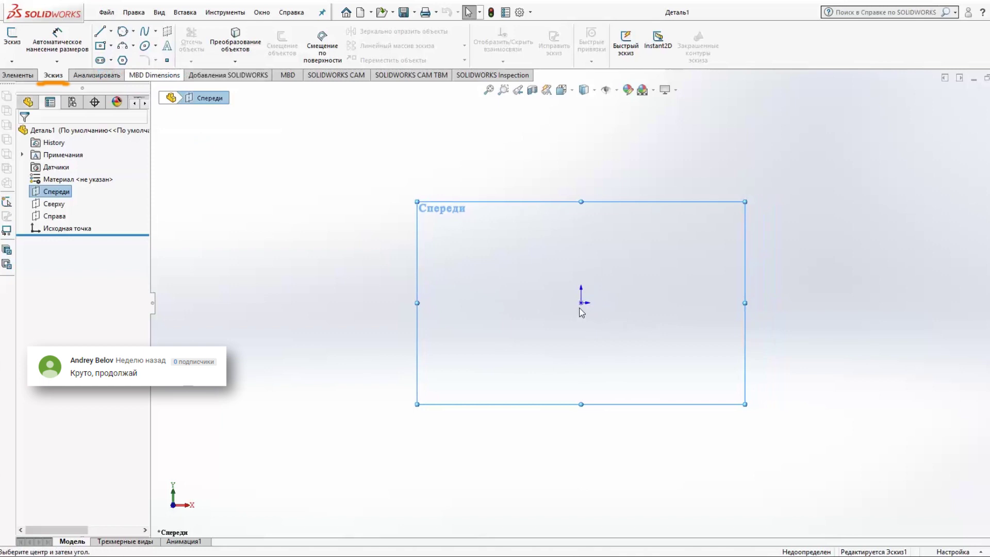
left_click(581, 303)
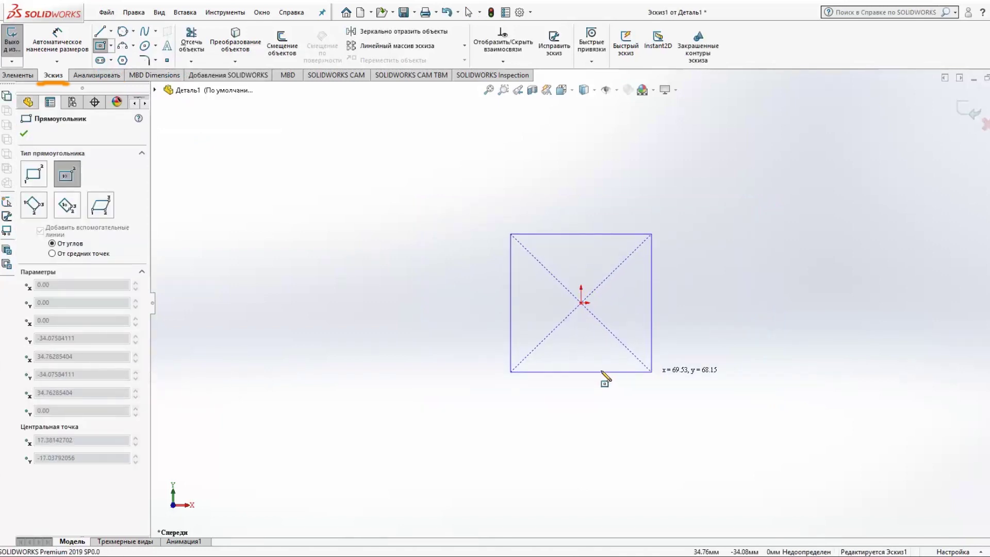
left_click(56, 44)
Dimension the rectangle 110 wide by 110 high.
left_click(564, 234)
left_click(564, 214)
type("110")
key("Return")
left_click(510, 304)
left_click(490, 310)
type("110")
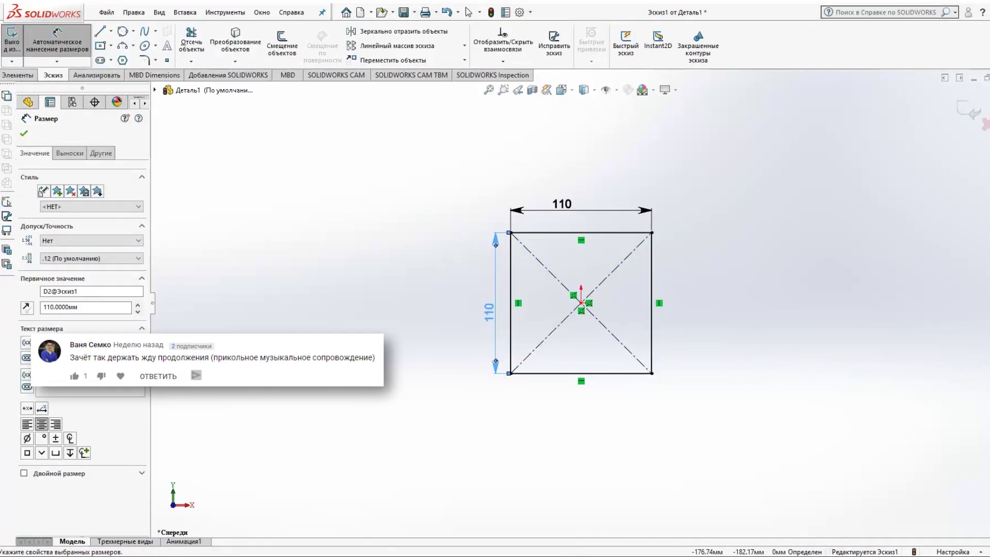
Round all four rectangle corners with 25 mm sketch fillets.
left_click(145, 61)
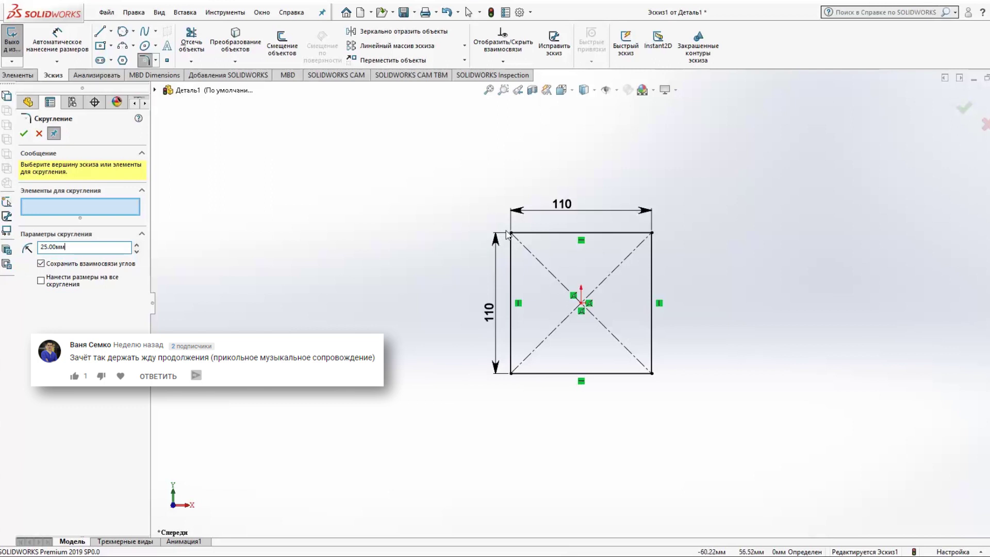
left_click(511, 233)
left_click(652, 233)
left_click(652, 373)
left_click(510, 373)
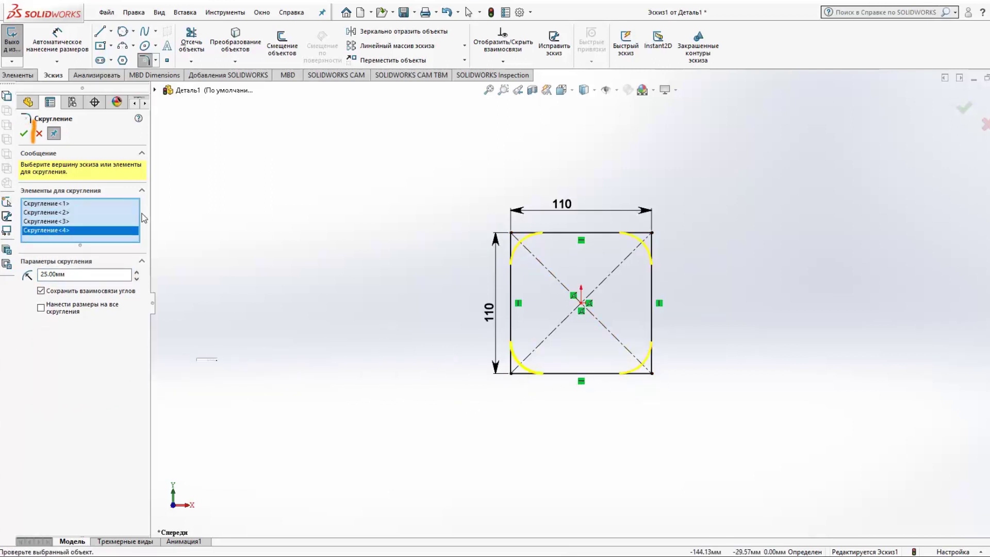
left_click(23, 135)
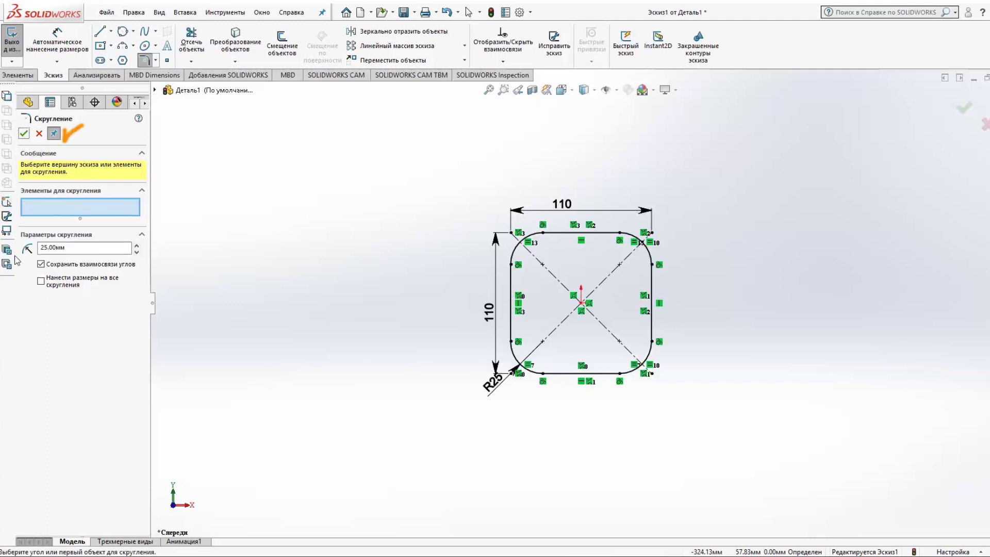
left_click(23, 133)
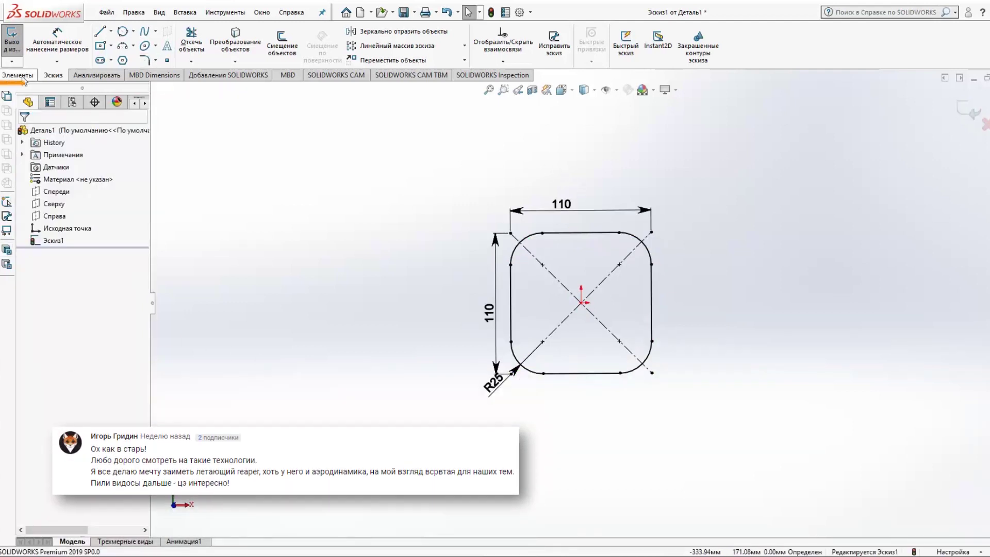
Extrude Эскиз1 as a blind 200 mm Extruded Boss/Base.
left_click(18, 75)
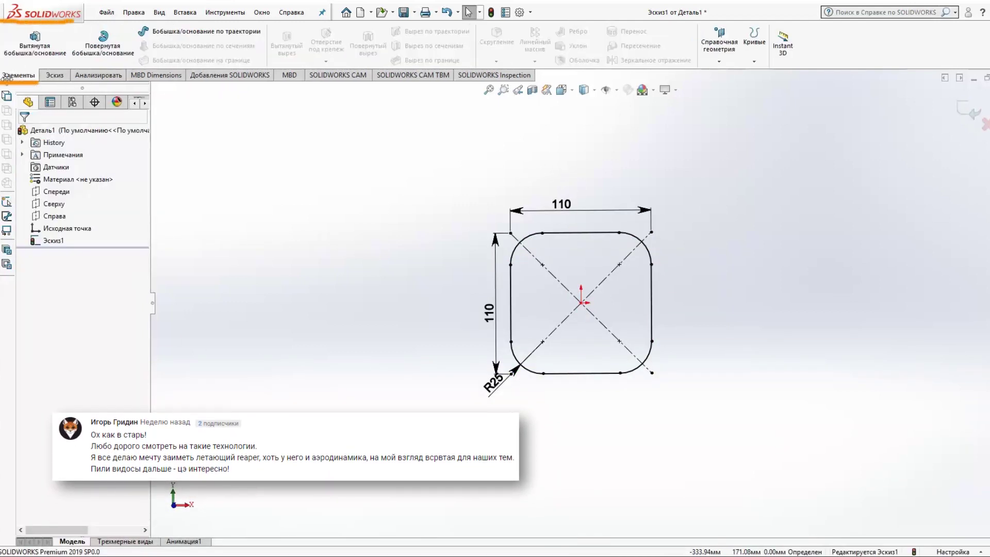
left_click(39, 55)
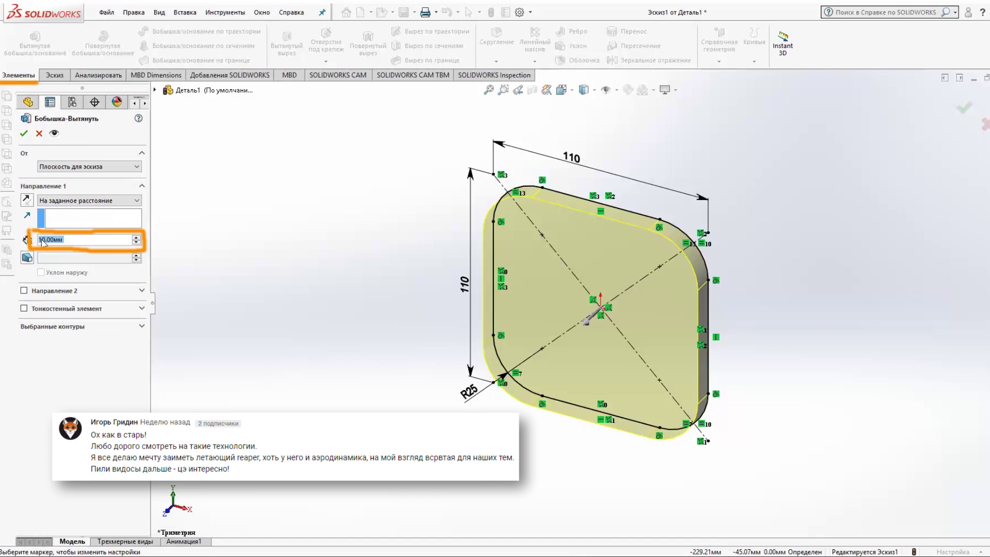
left_click(46, 240)
type("20")
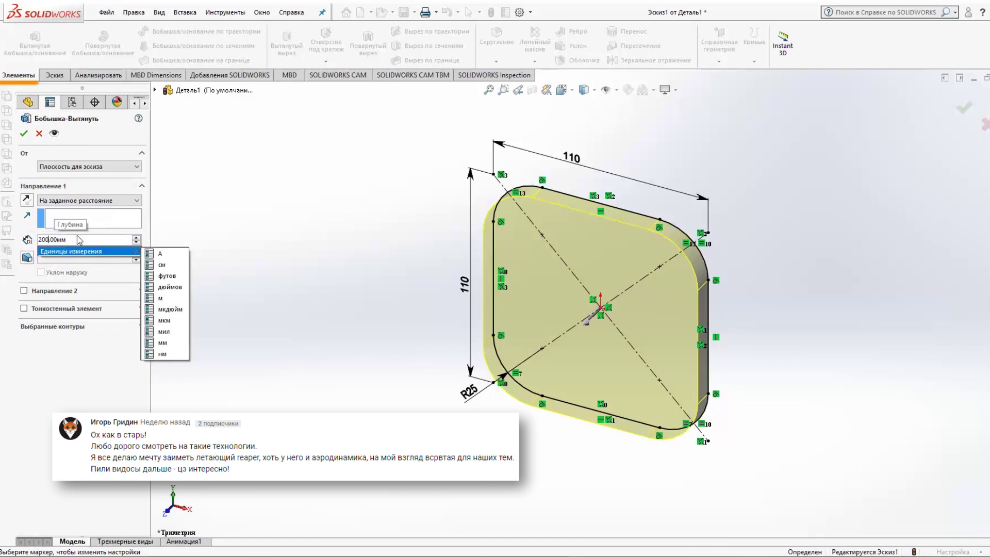
left_click(79, 239)
key("Return")
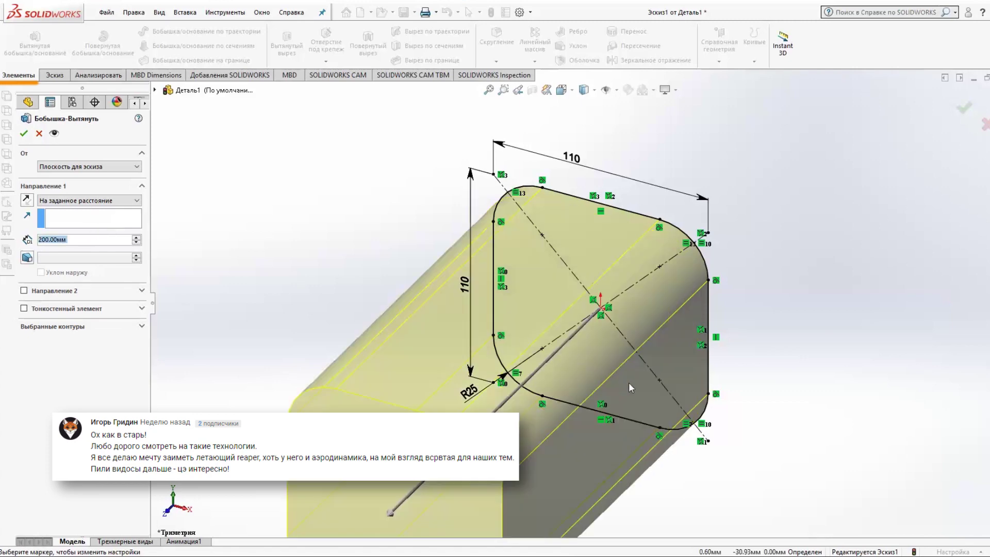
scroll(619, 369, "down", 1)
scroll(613, 354, "down", 2)
scroll(611, 349, "up", 4)
mouse_move(715, 347)
middle_mouse_down()
mouse_move(543, 461)
mouse_move(607, 464)
mouse_move(677, 444)
mouse_move(573, 461)
middle_mouse_up()
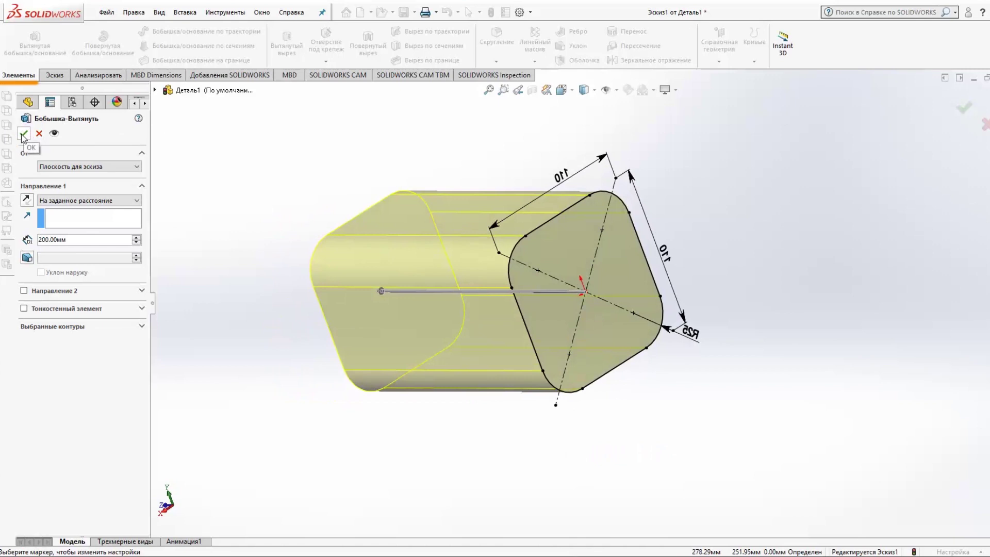
mouse_move(439, 301)
middle_mouse_down()
mouse_move(608, 442)
mouse_move(607, 263)
middle_mouse_up()
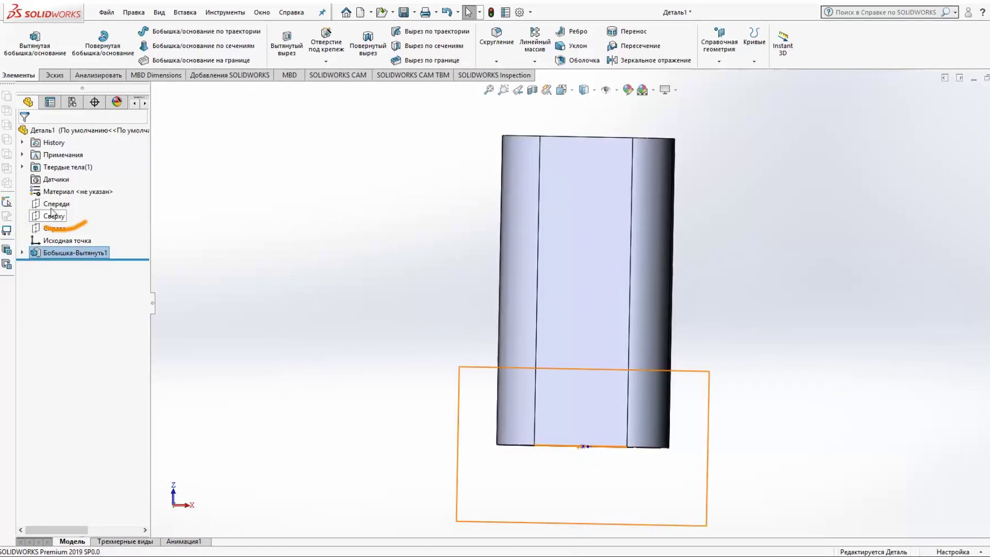
On the Сверху plane, draw a midpoint line along the block's bottom edge.
left_click(56, 218)
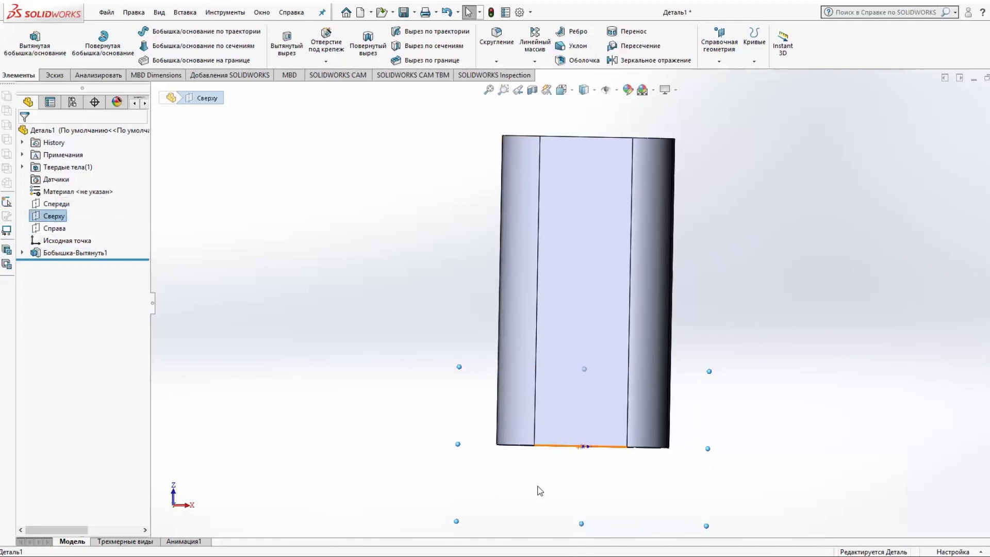
middle_click_drag(708, 471, 662, 466)
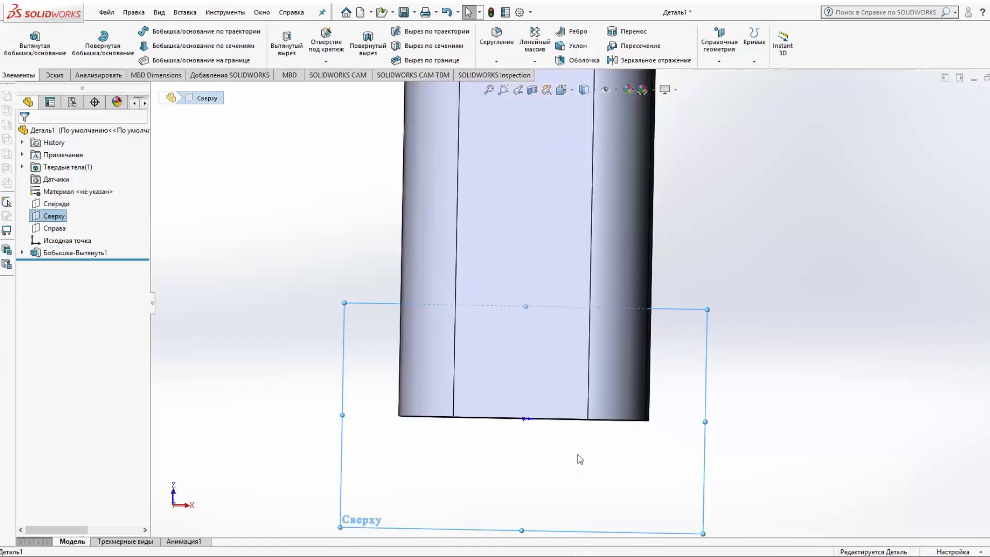
scroll(580, 458, "down", 2)
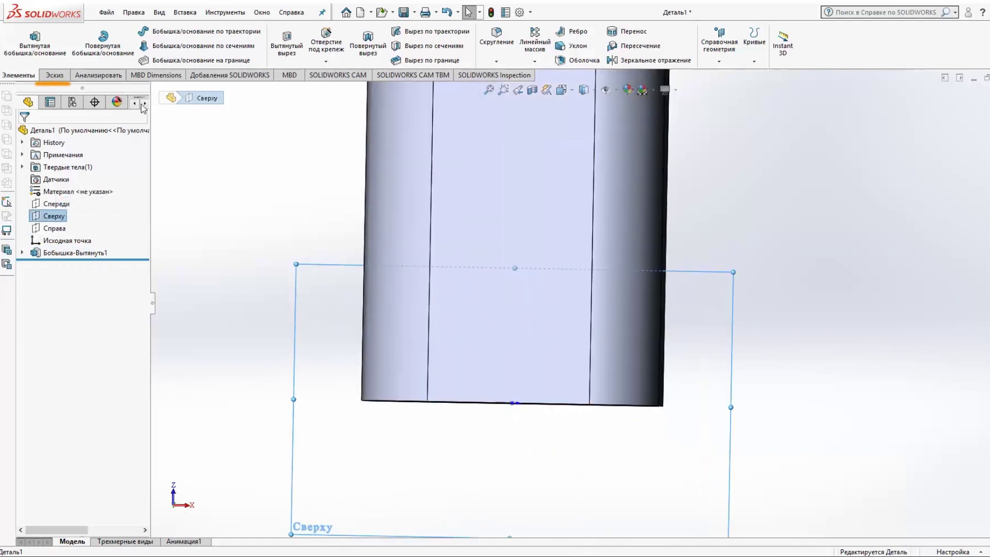
left_click(49, 75)
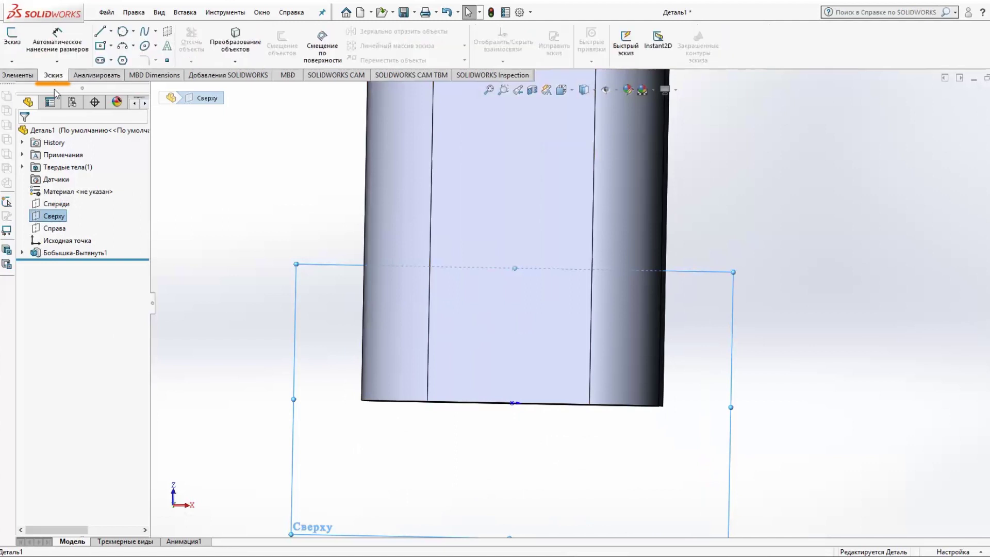
left_click(111, 32)
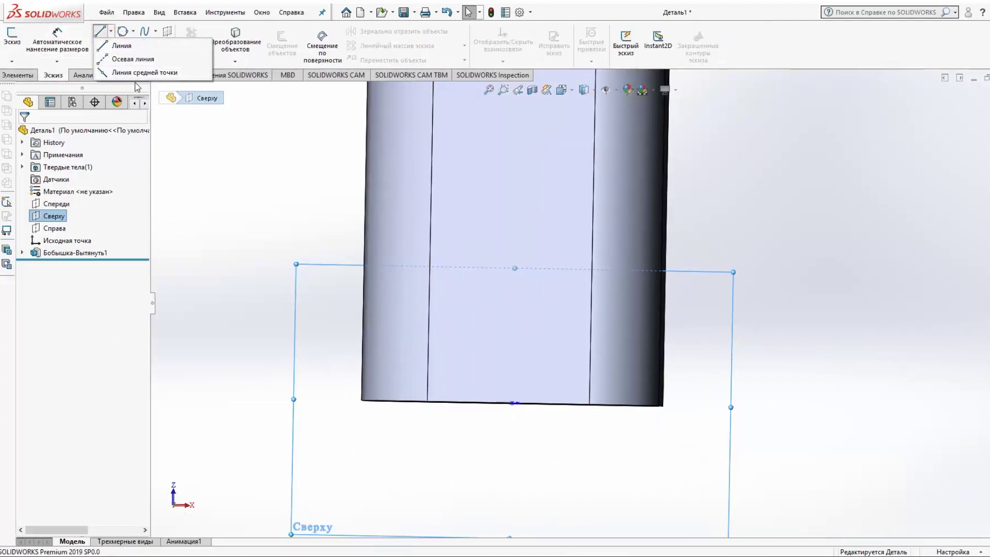
left_click(138, 72)
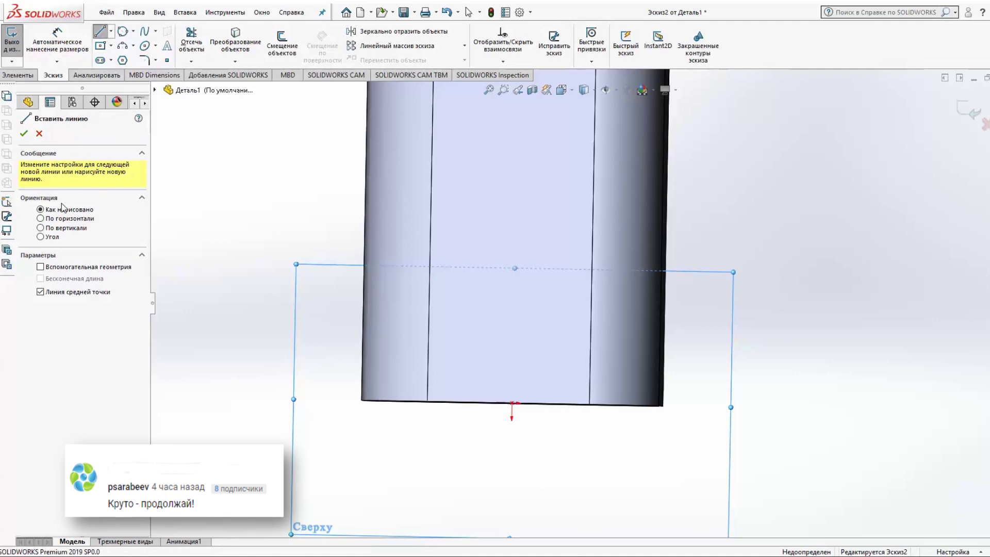
left_click(512, 403)
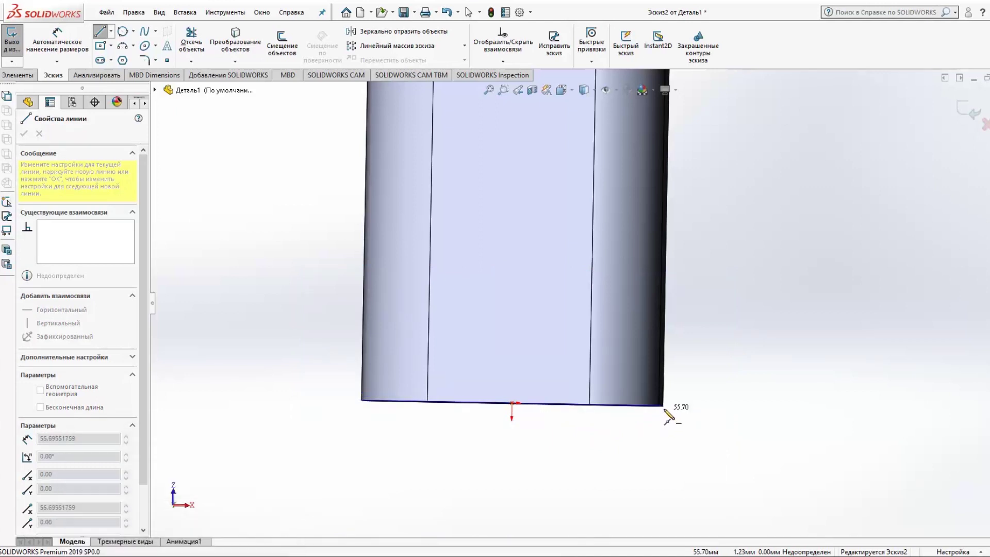
left_click(664, 406)
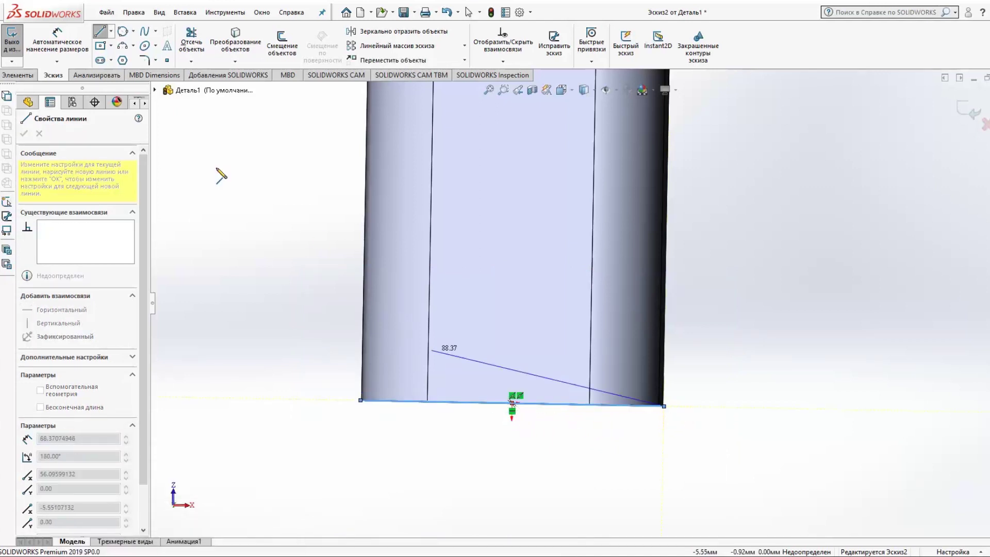
Dimension the bottom line to 110 mm.
left_click(47, 45)
left_click(542, 404)
left_click(542, 422)
left_click(490, 406)
mouse_move(515, 451)
middle_mouse_down()
mouse_move(525, 335)
mouse_move(520, 442)
middle_mouse_up()
scroll(464, 361, "up", 3)
Draw a 200 mm vertical line up from the base line's midpoint and view the nose template.
key("l")
left_click(482, 408)
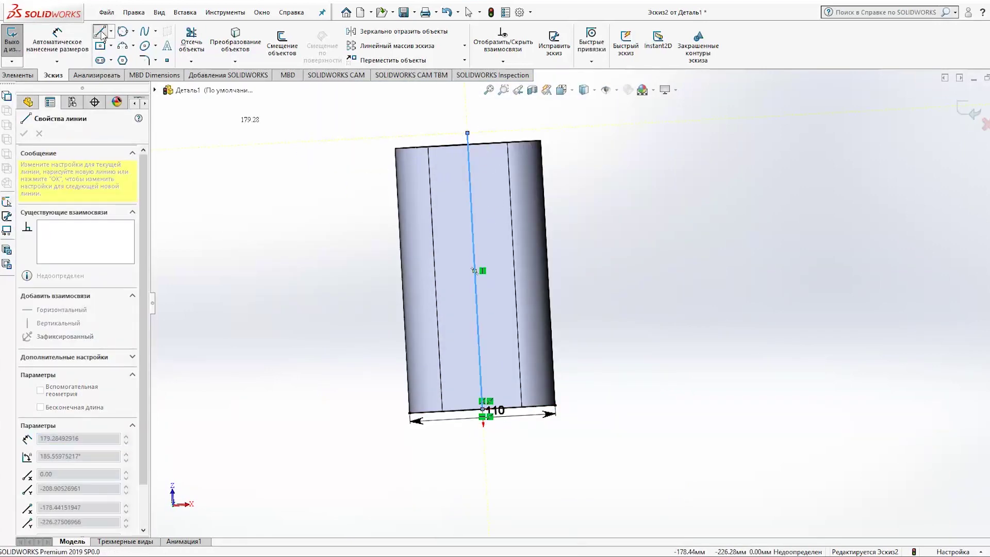
left_click(474, 270)
left_click(227, 243)
type("200")
key("Return")
key("alt+Tab")
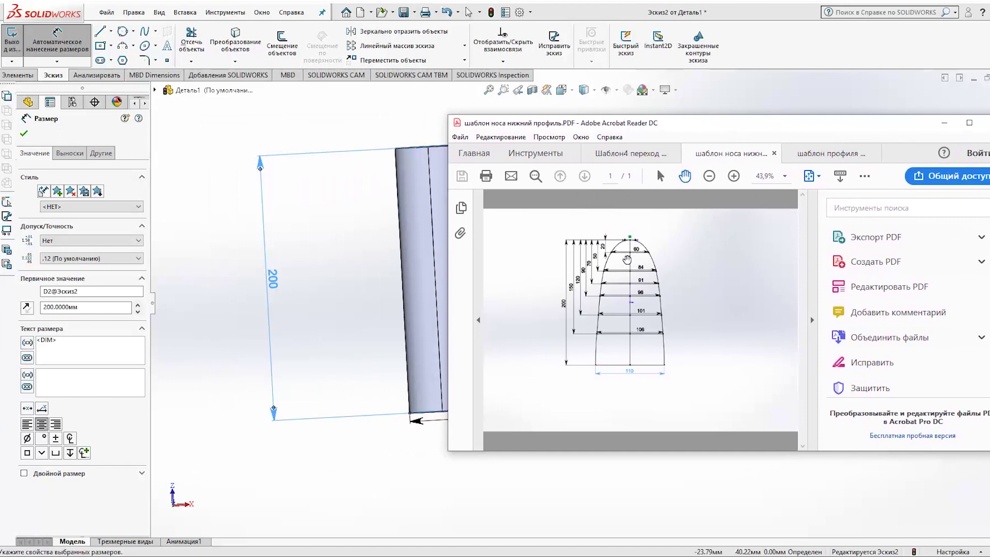
Draw four horizontal midpoint lines centred on the vertical centre line.
left_click(111, 32)
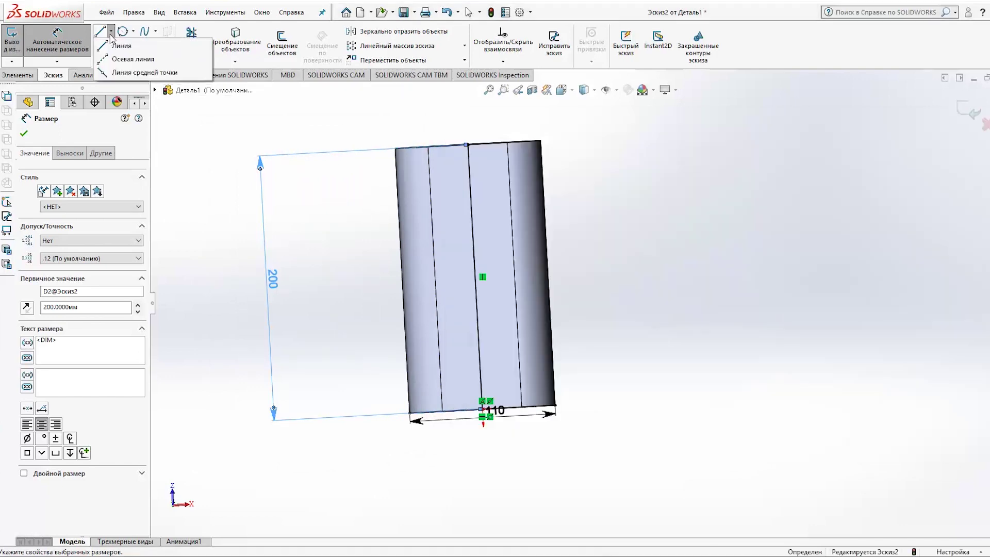
left_click(128, 72)
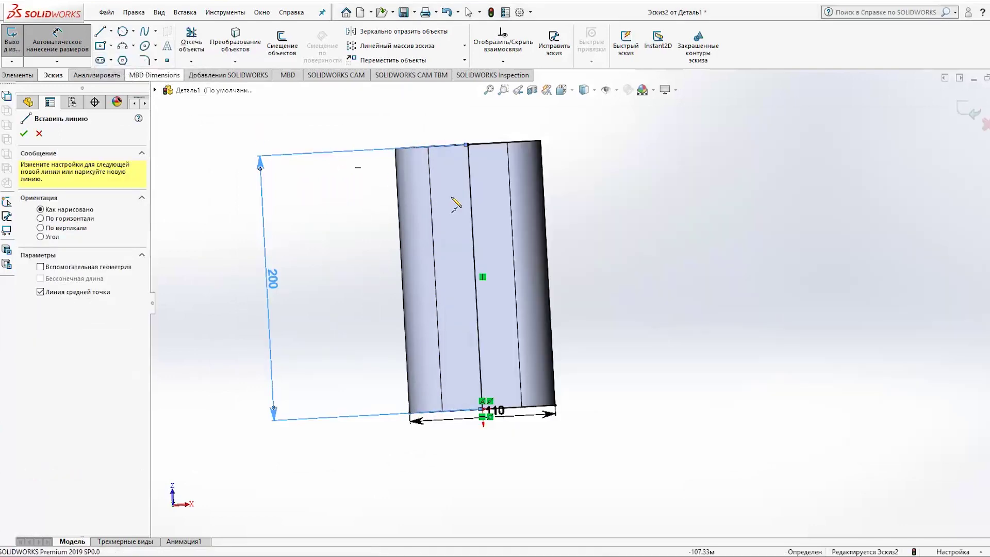
left_click(469, 164)
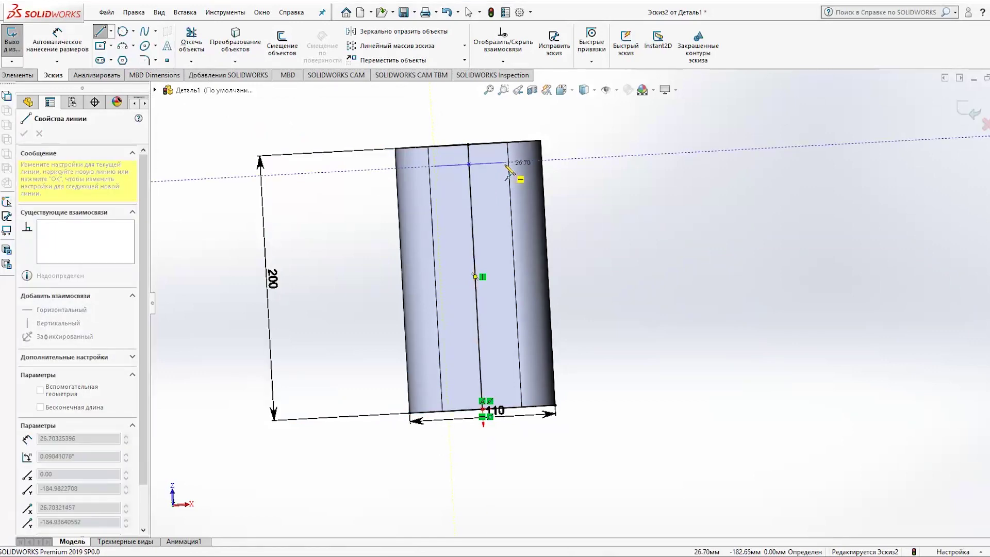
left_click(506, 204)
left_click(474, 243)
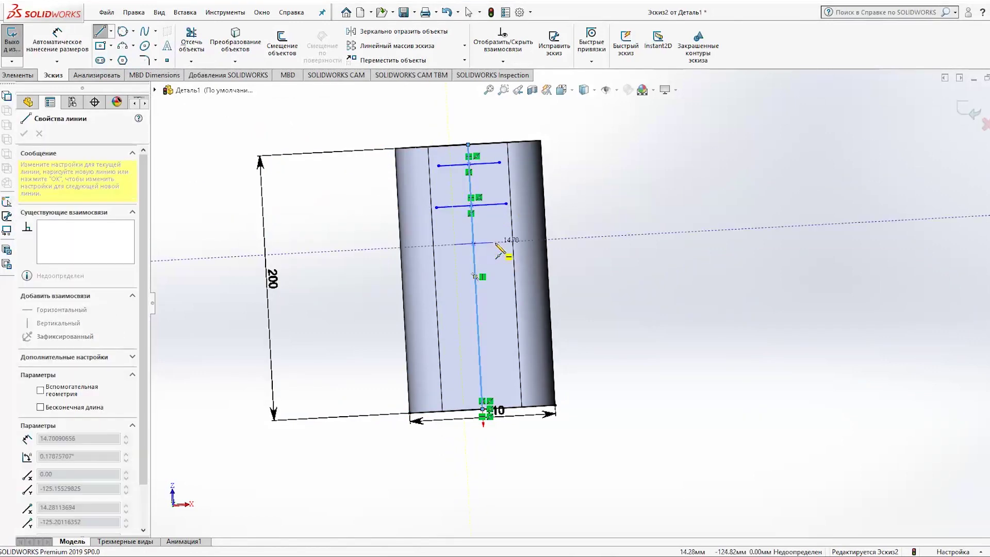
left_click(508, 242)
left_click(477, 313)
left_click(512, 312)
left_click(106, 32)
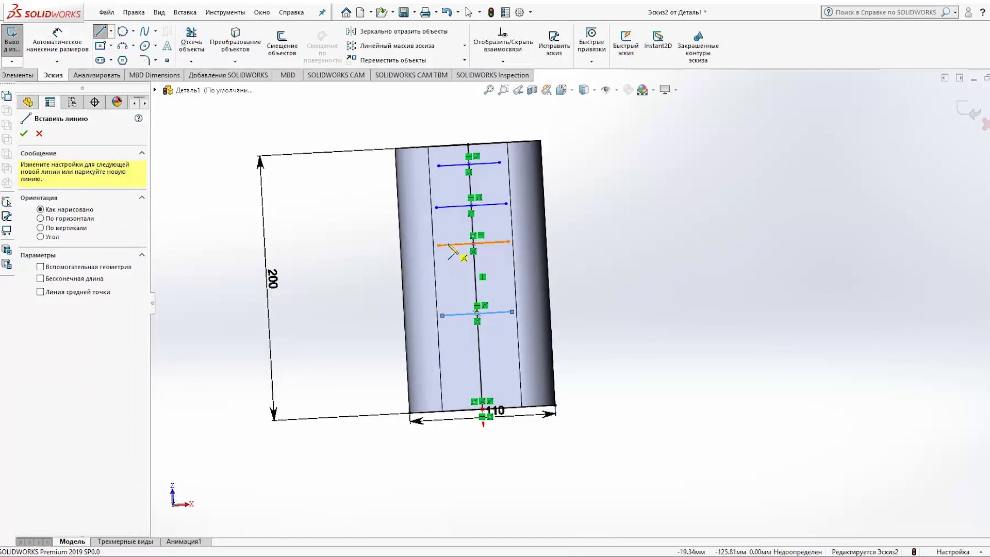
left_click(24, 135)
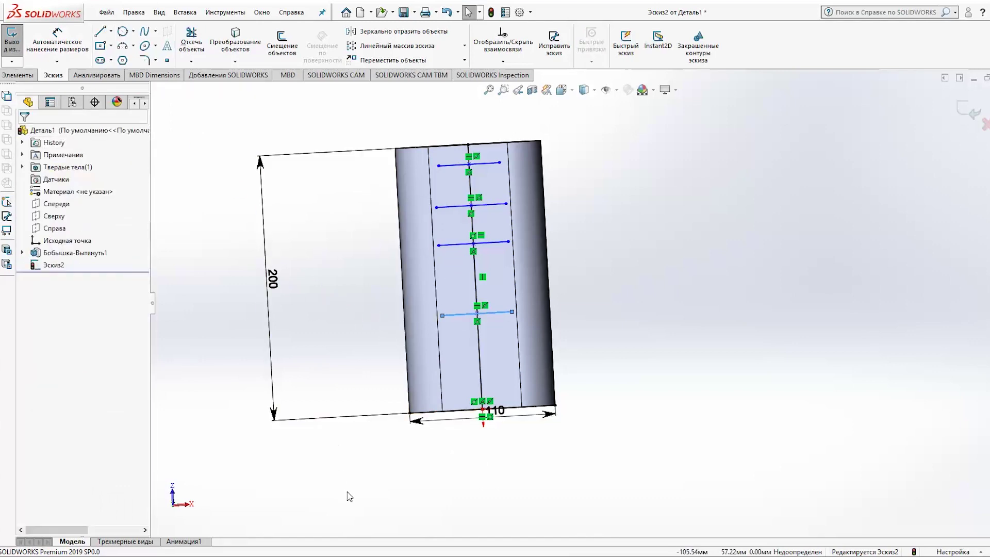
Dimension the first two cross lines 20 and 50 from the top edge.
left_click(57, 41)
left_click(467, 145)
left_click(438, 165)
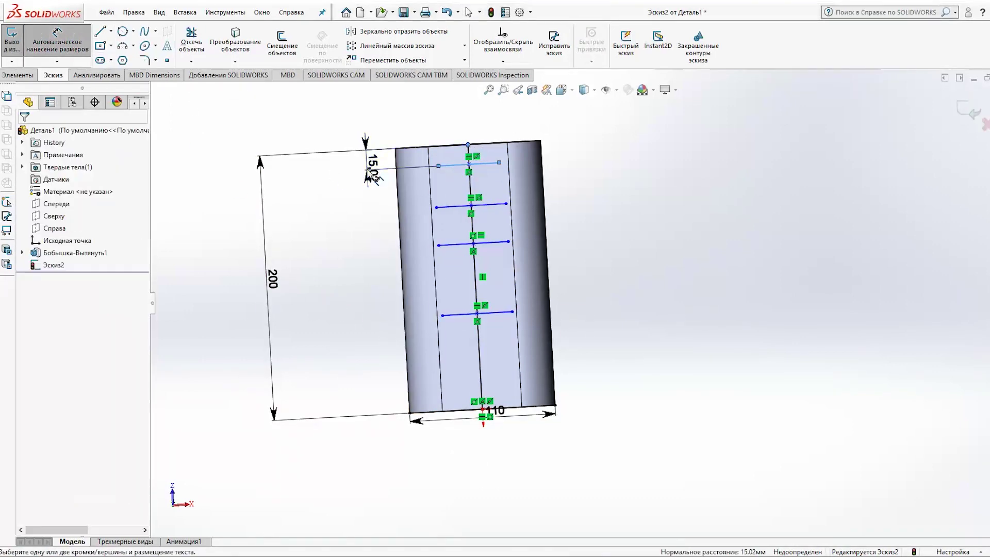
left_click(367, 170)
type("20")
key("Return")
left_click(438, 207)
left_click(467, 144)
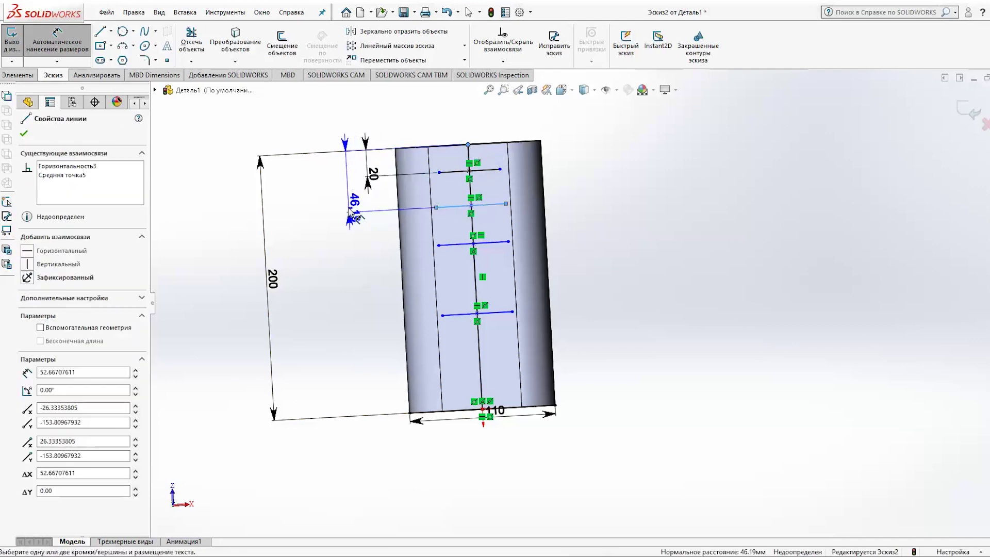
left_click(359, 204)
Dimension the third and fourth cross lines 70 and 120 from the top edge.
left_click(454, 243)
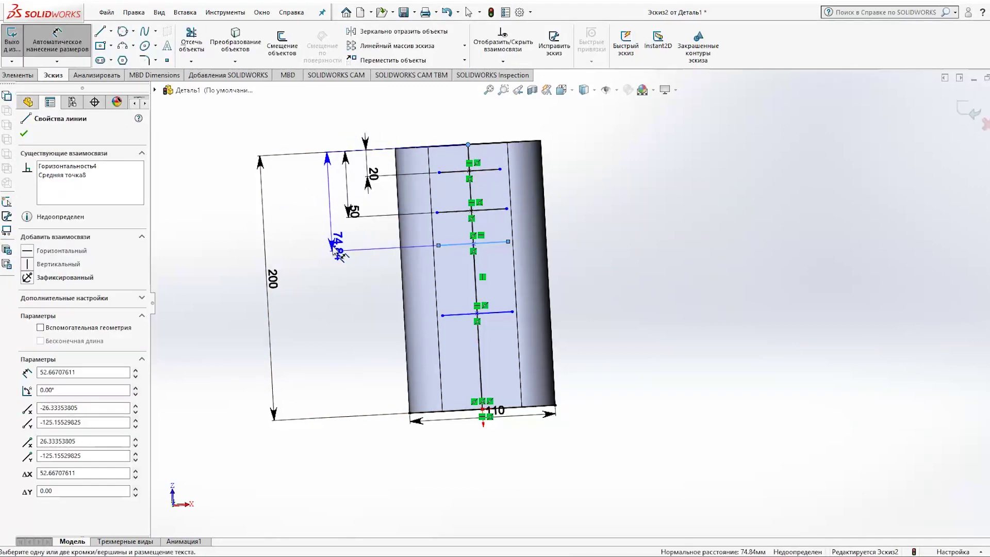
left_click(332, 239)
type("70")
key("Return")
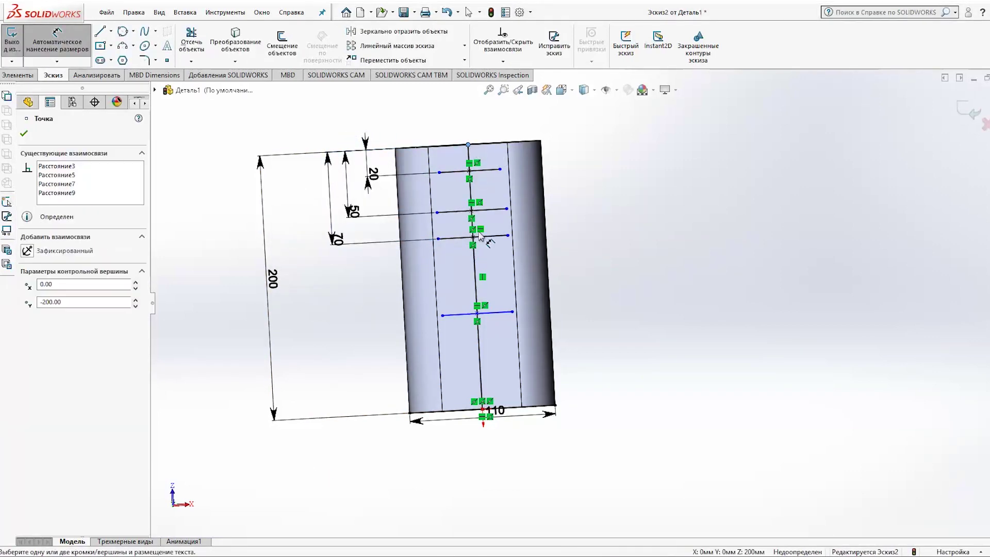
left_click(454, 314)
left_click(322, 271)
type("120")
key("Return")
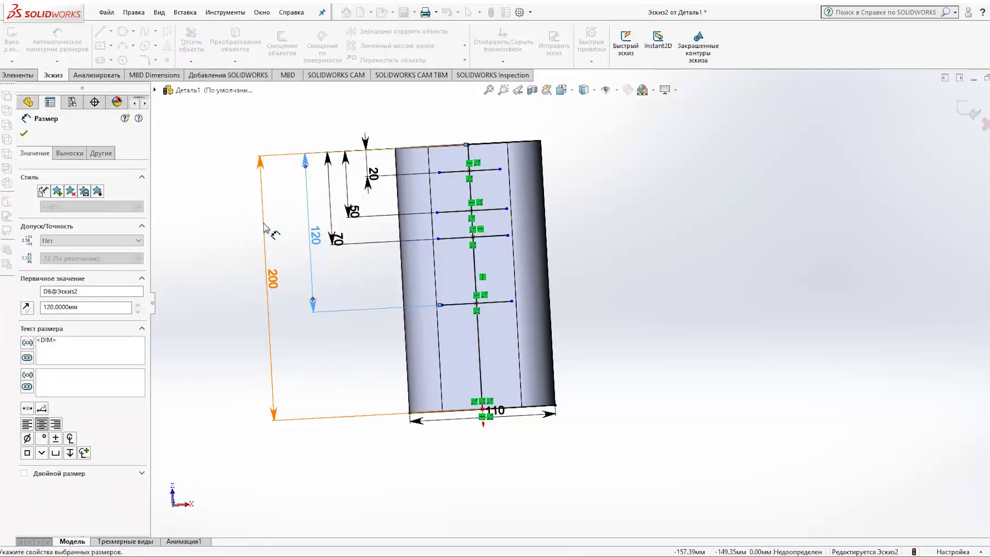
mouse_move(579, 243)
middle_mouse_down()
mouse_move(569, 258)
mouse_move(575, 232)
mouse_move(573, 250)
mouse_move(588, 265)
mouse_move(569, 243)
middle_mouse_up()
key("Escape")
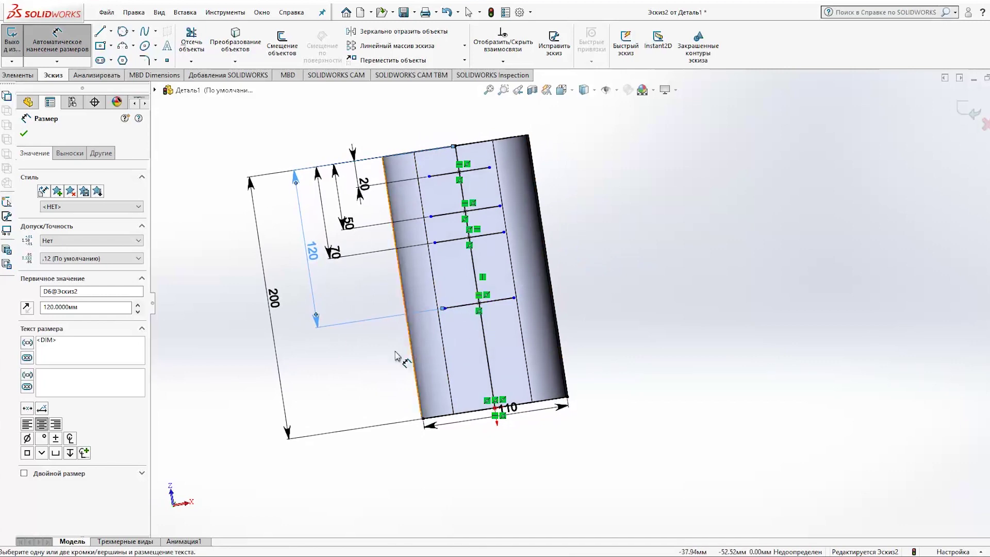
key("Escape")
Set the top two cross lines' widths to 60 and 84.
left_click(445, 174)
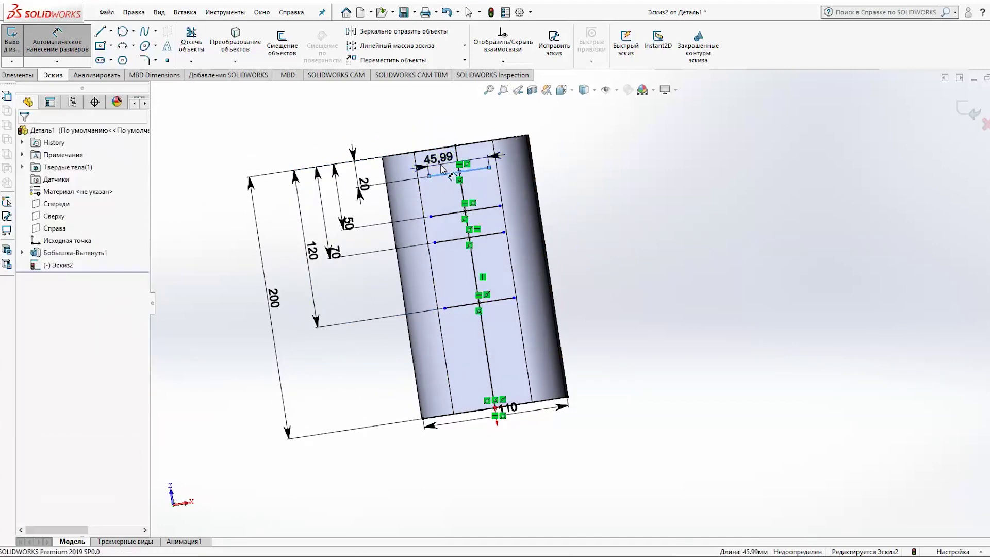
left_click(445, 171)
type("60")
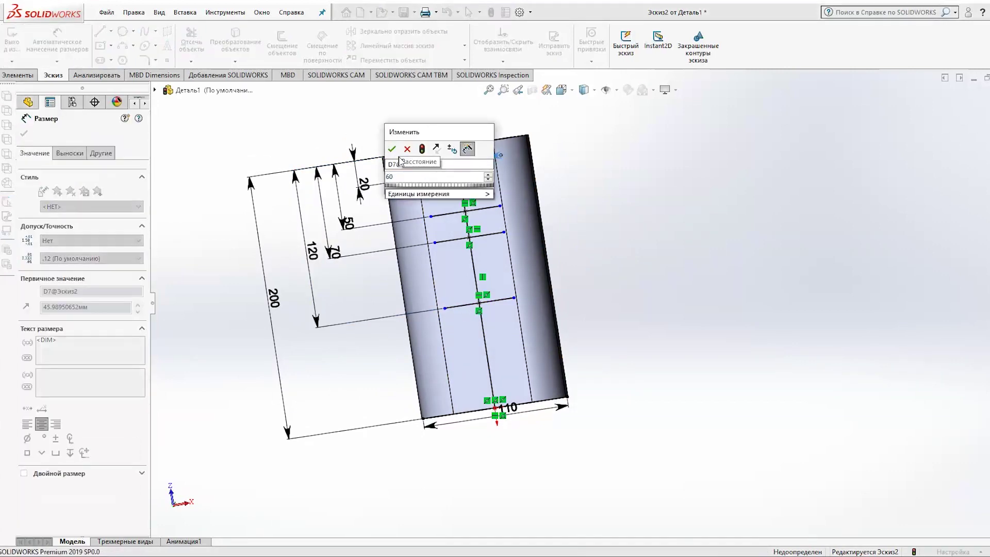
key("Return")
key("alt+Tab")
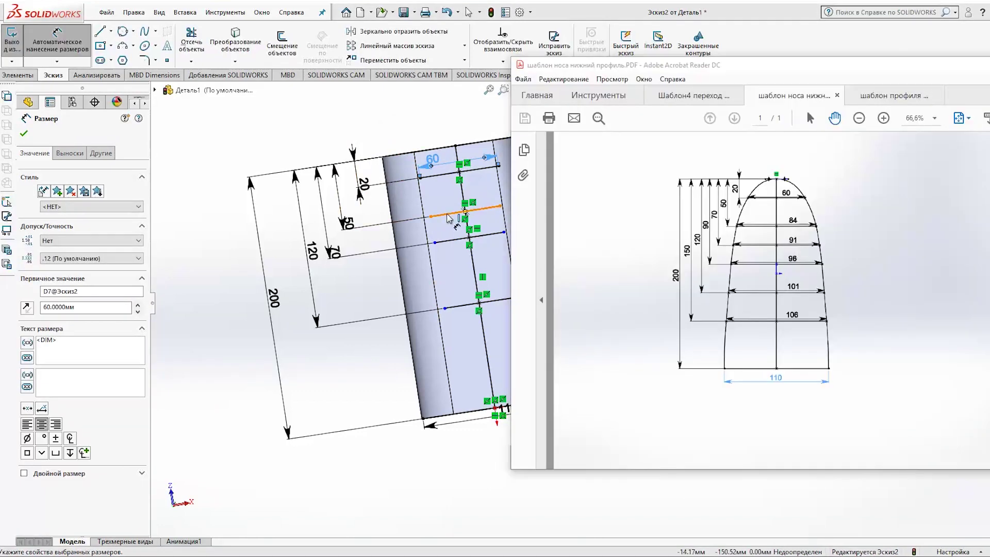
left_click(447, 213)
left_click(449, 207)
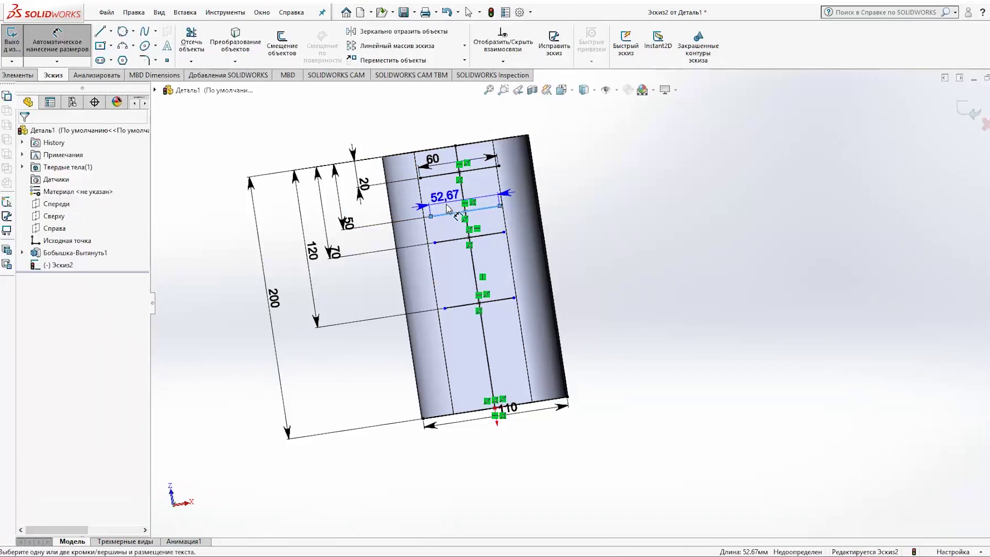
type("84")
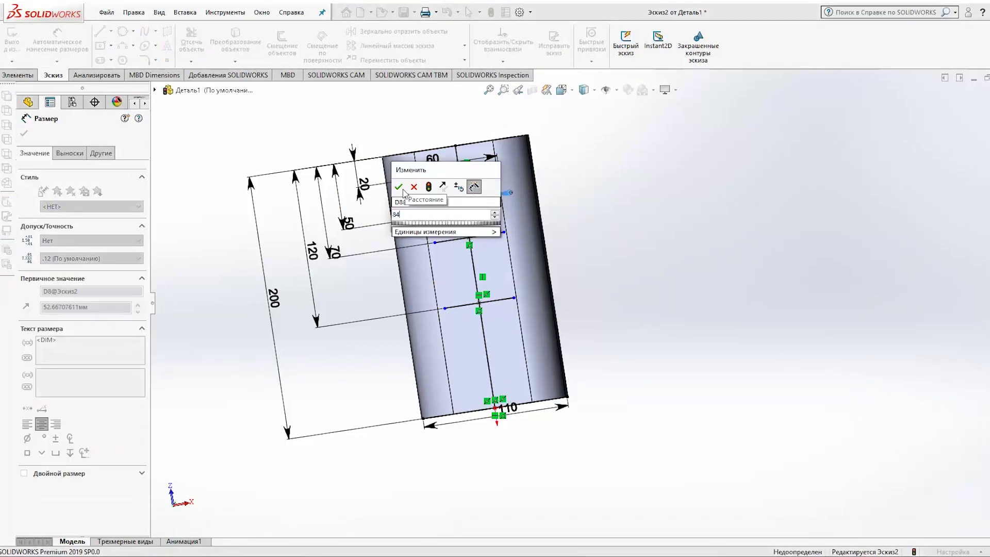
left_click(398, 187)
Set the remaining cross lines' widths to 91 and 101.
left_click(445, 238)
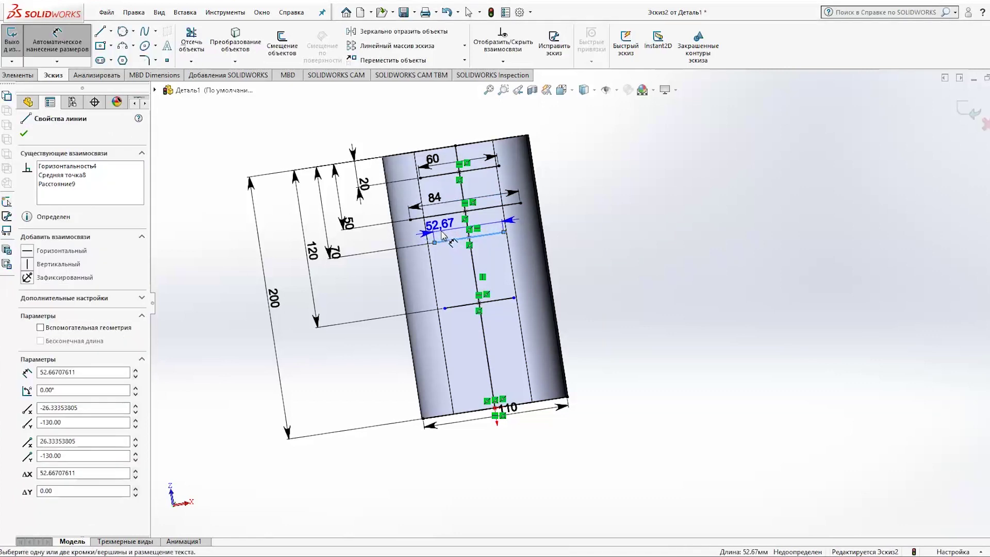
left_click(442, 235)
type("91")
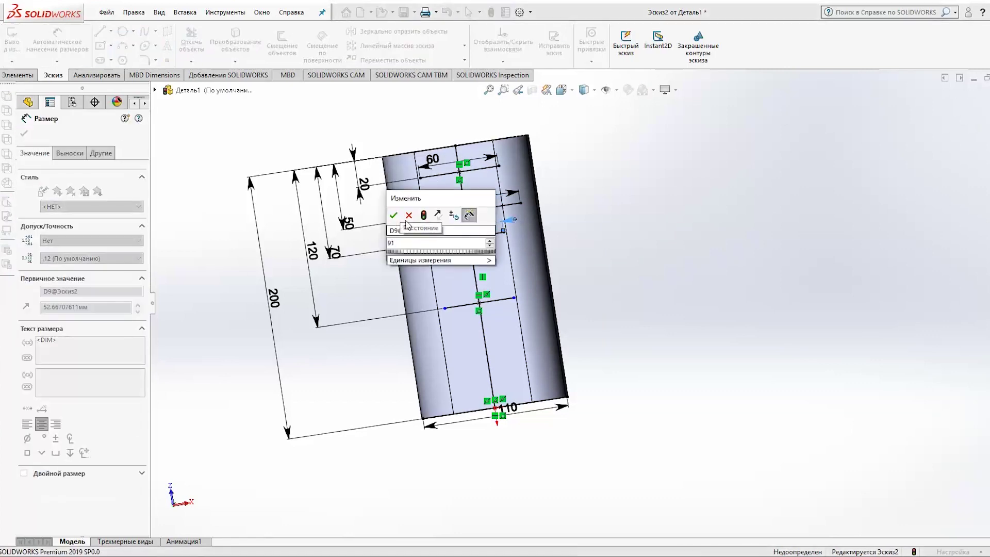
left_click(393, 215)
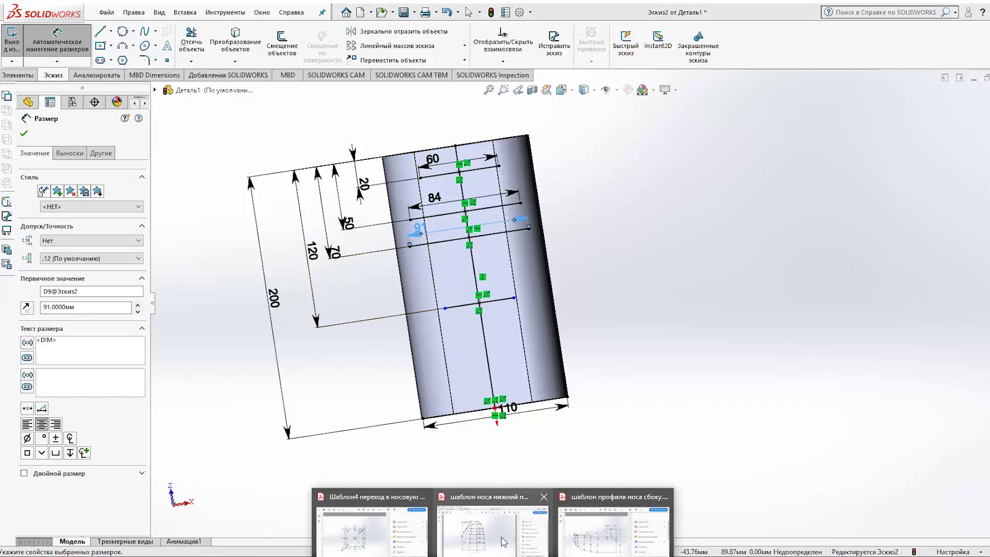
left_click(519, 539)
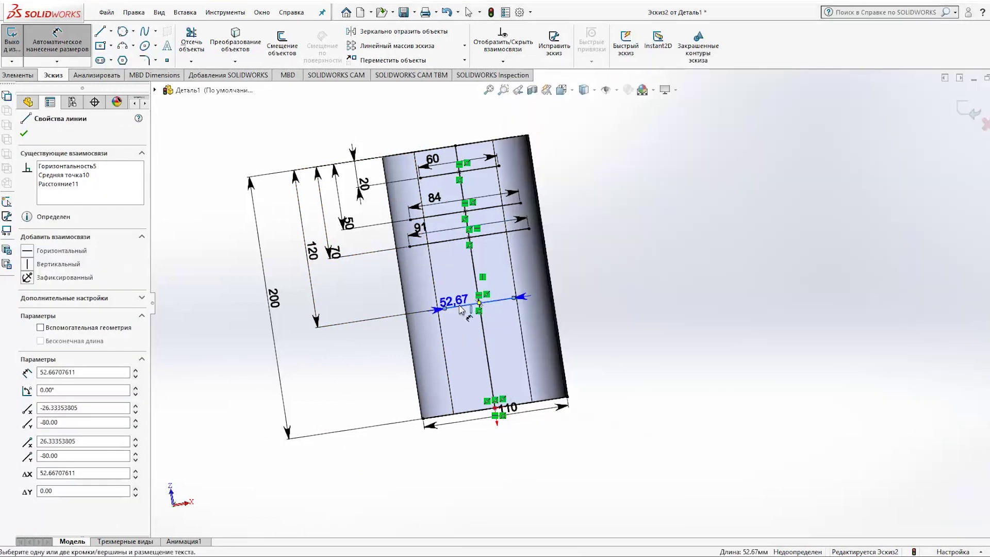
left_click(453, 293)
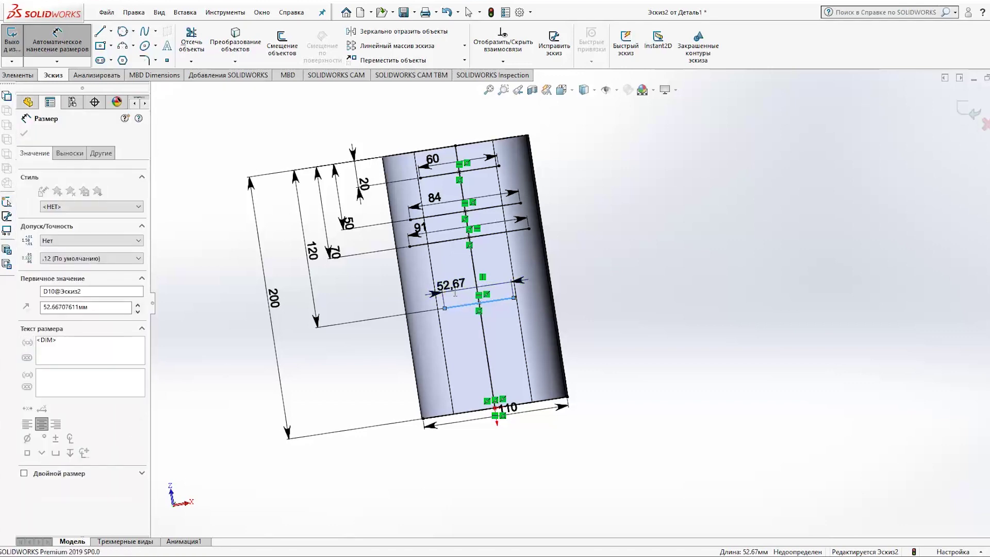
type("101")
left_click(405, 276)
key("Escape")
Draw a spline from the left side through the top centre to the right side.
left_click(145, 31)
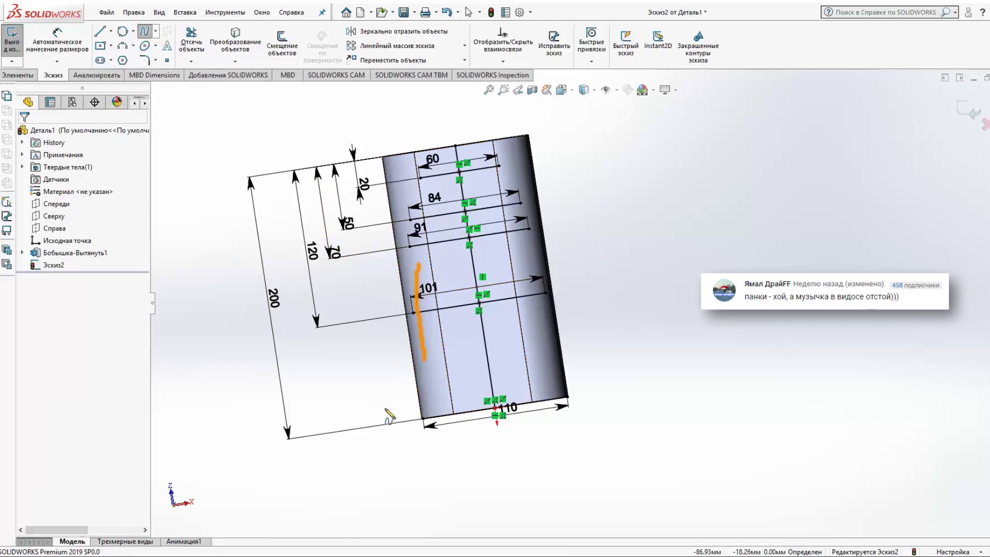
left_click(435, 418)
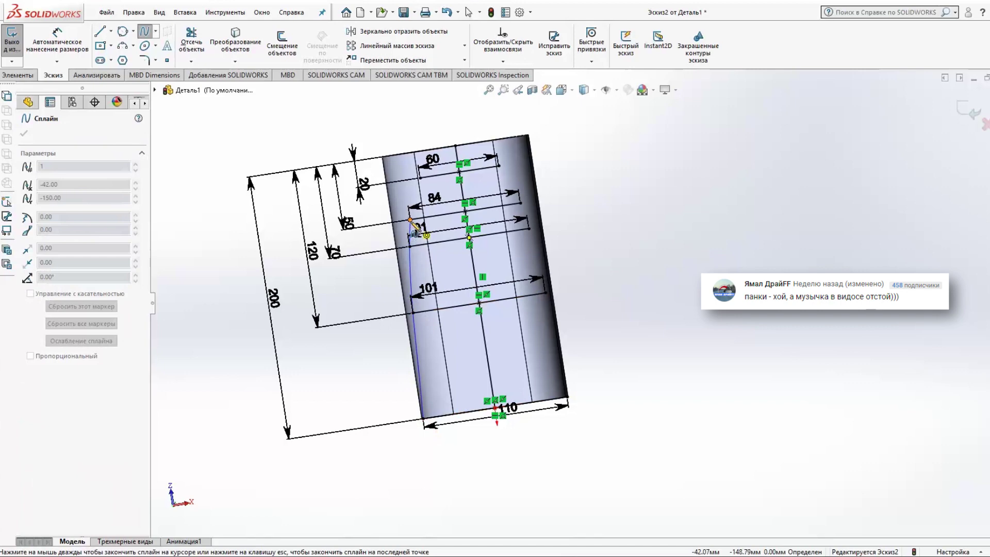
left_click(454, 145)
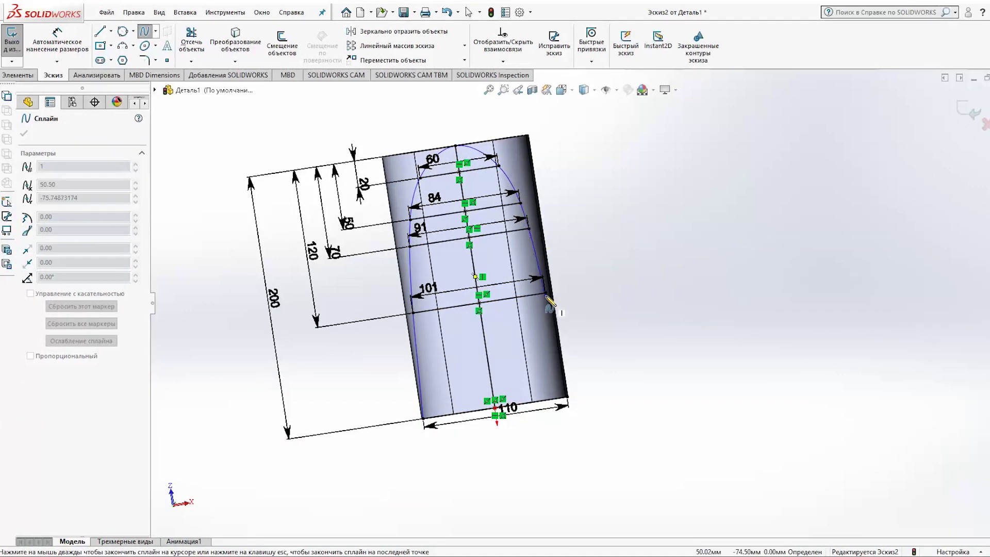
double_click(567, 397)
left_click(144, 34)
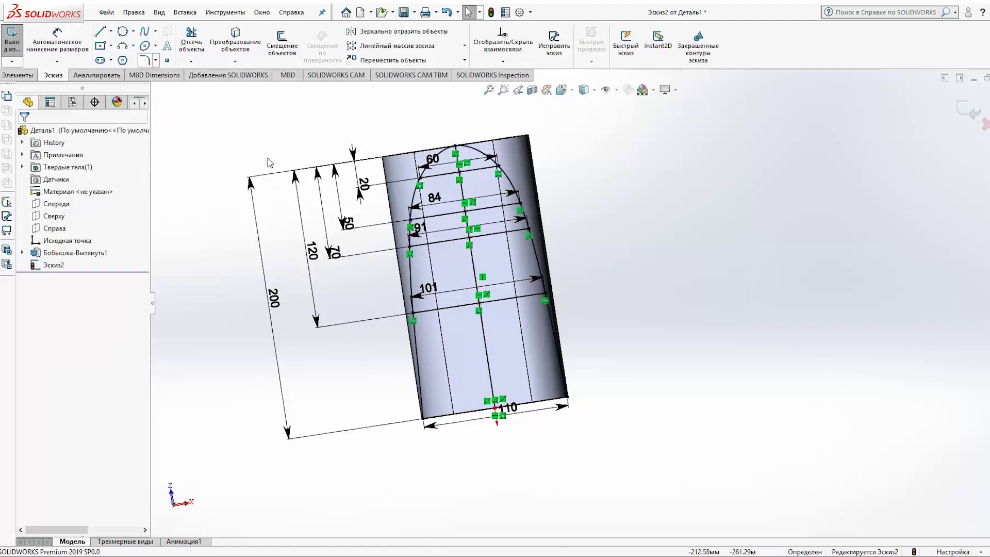
Adjust the spline's tangent at the top point and finish the nose curve.
scroll(454, 134, "down", 2)
scroll(563, 216, "down", 2)
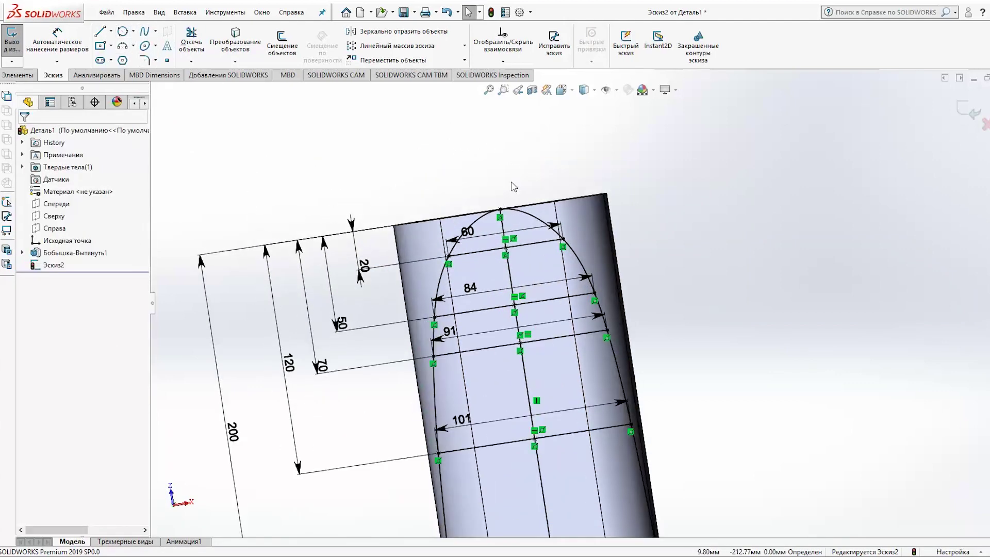
scroll(485, 237, "down", 2)
left_click(484, 240)
left_click_drag(484, 240, 475, 243)
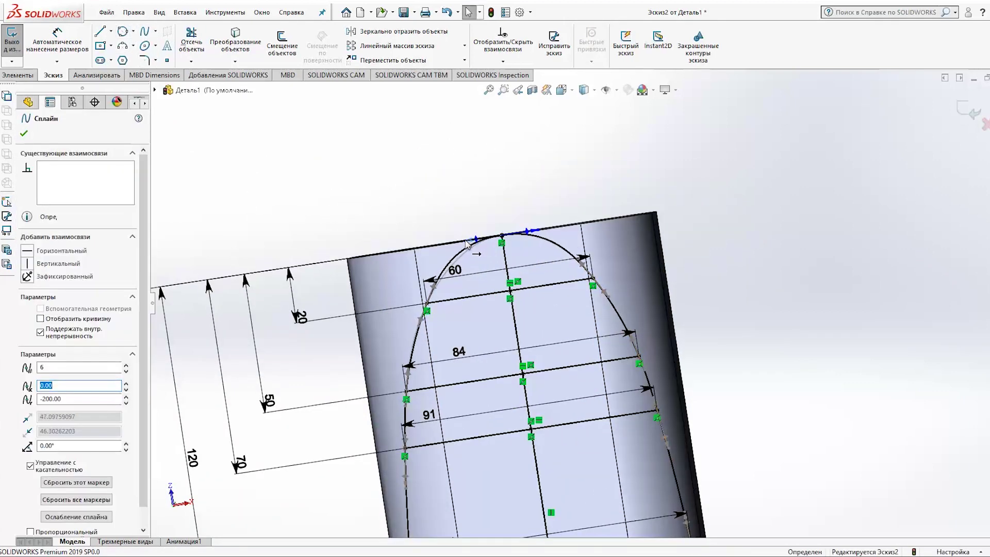
scroll(495, 248, "up", 4)
key("Escape")
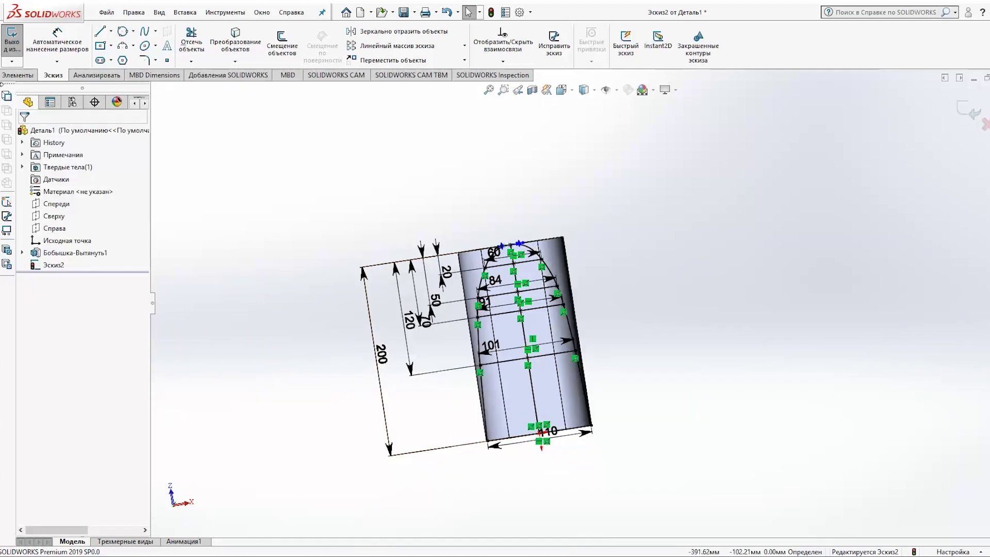
left_click(17, 77)
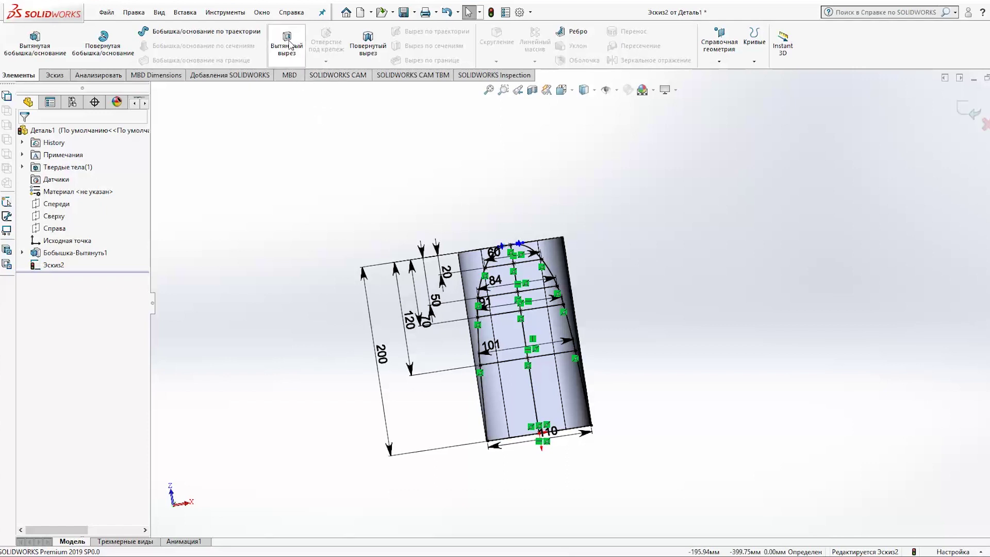
left_click(289, 45)
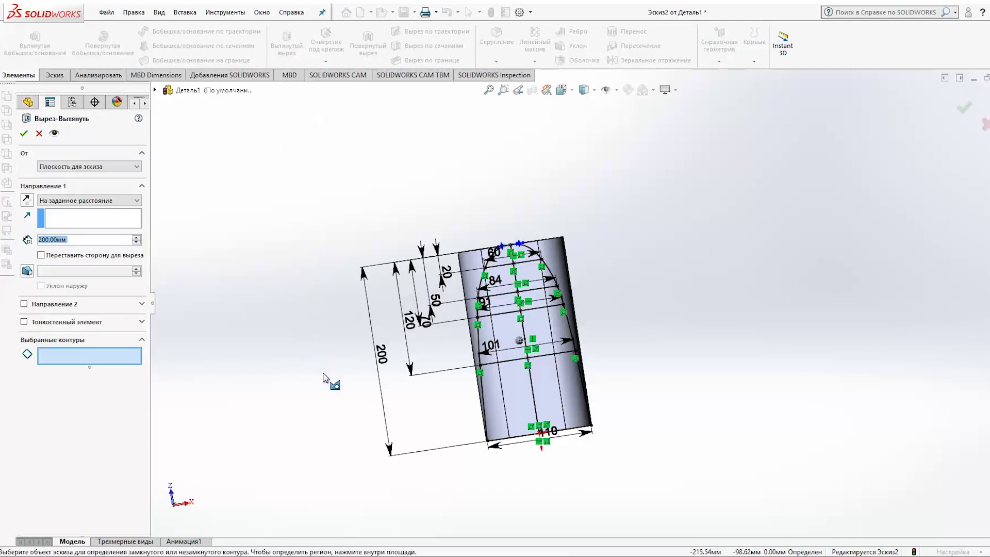
mouse_move(334, 388)
middle_mouse_down()
mouse_move(354, 380)
mouse_move(320, 397)
mouse_move(336, 380)
mouse_move(442, 376)
mouse_move(326, 381)
middle_mouse_up()
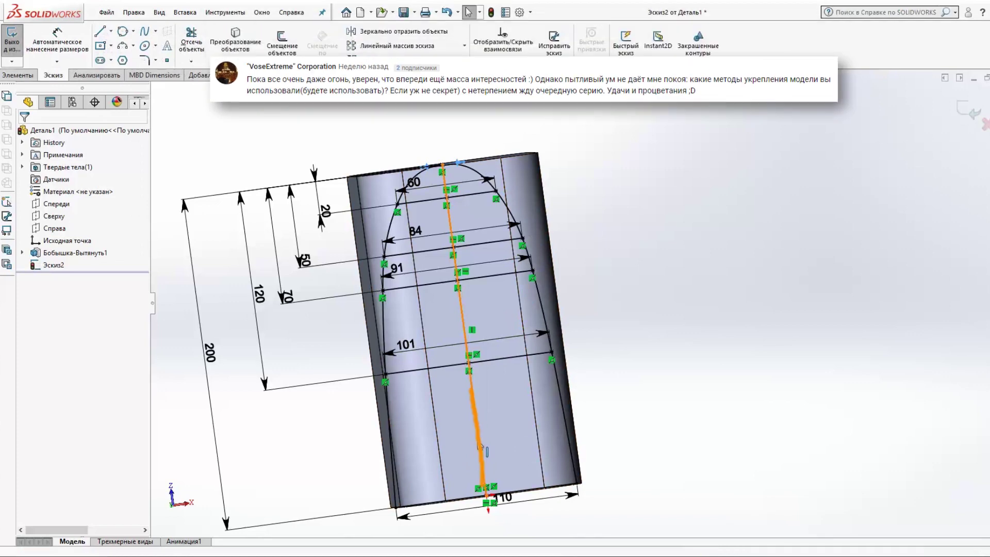
left_click(40, 328)
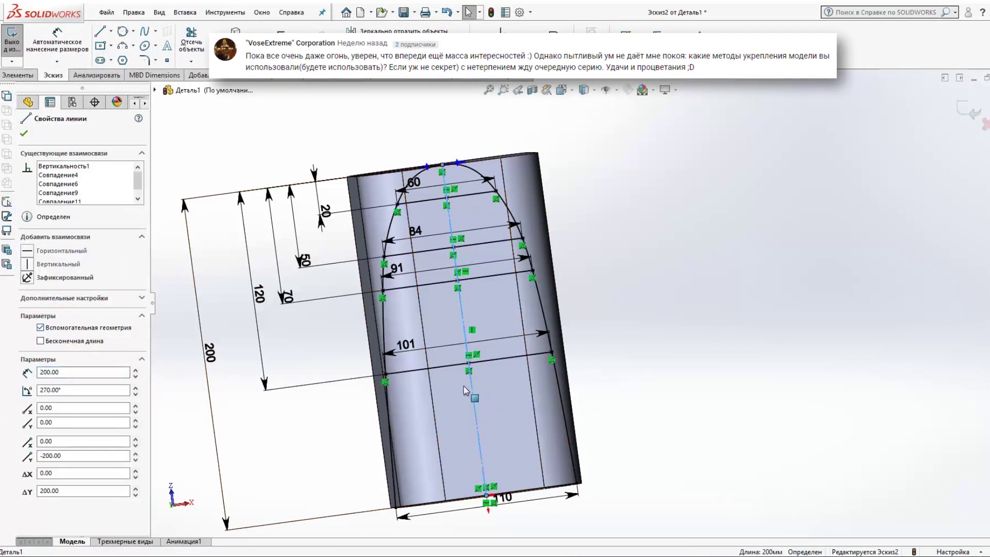
Mark the 101, 91 and 84 chord lines as construction geometry (Вспомогательная геометрия).
left_click(450, 369)
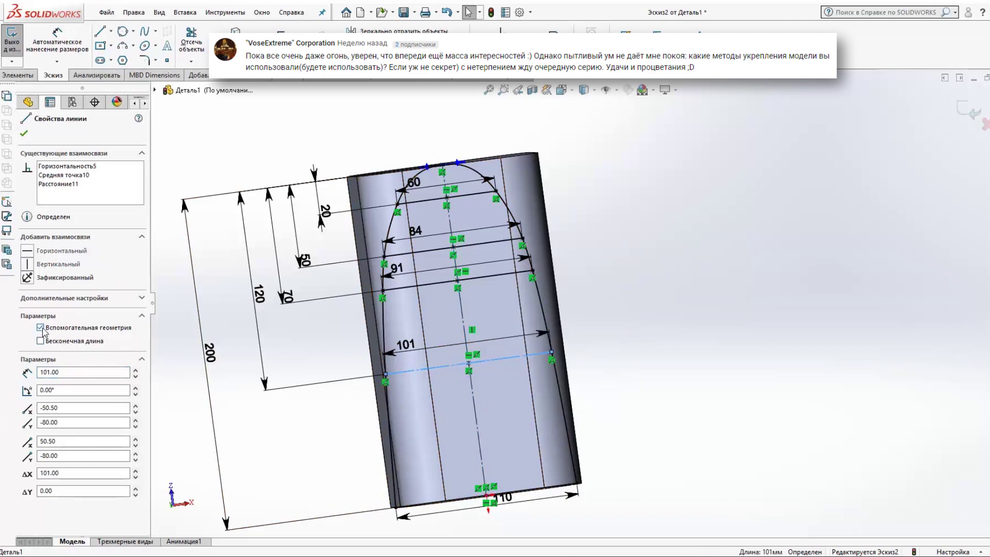
left_click(417, 286)
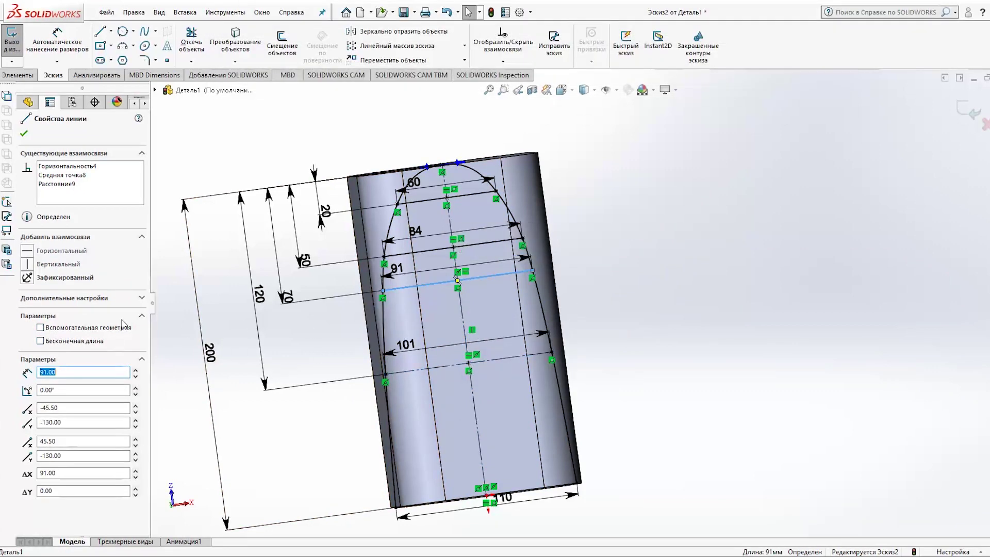
left_click(41, 328)
left_click(462, 242)
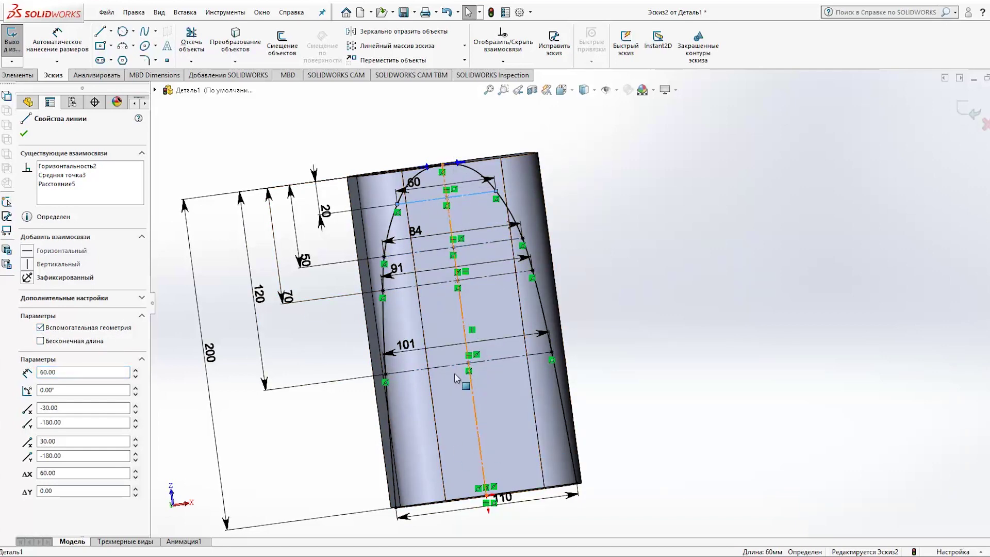
key("f")
left_click(24, 135)
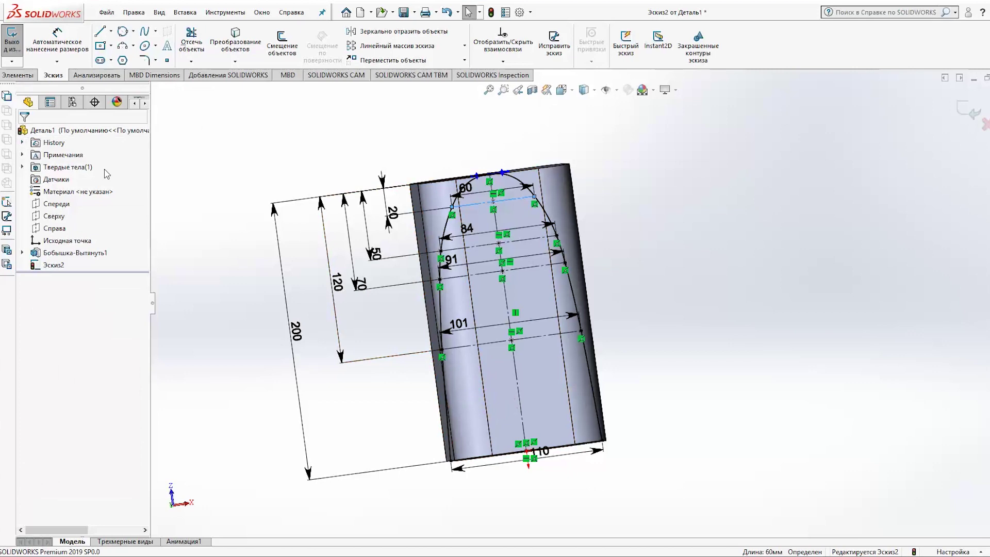
Cut-extrude the nose sketch 200 mm in both directions as a 50 mm thin-walled cut.
left_click(20, 77)
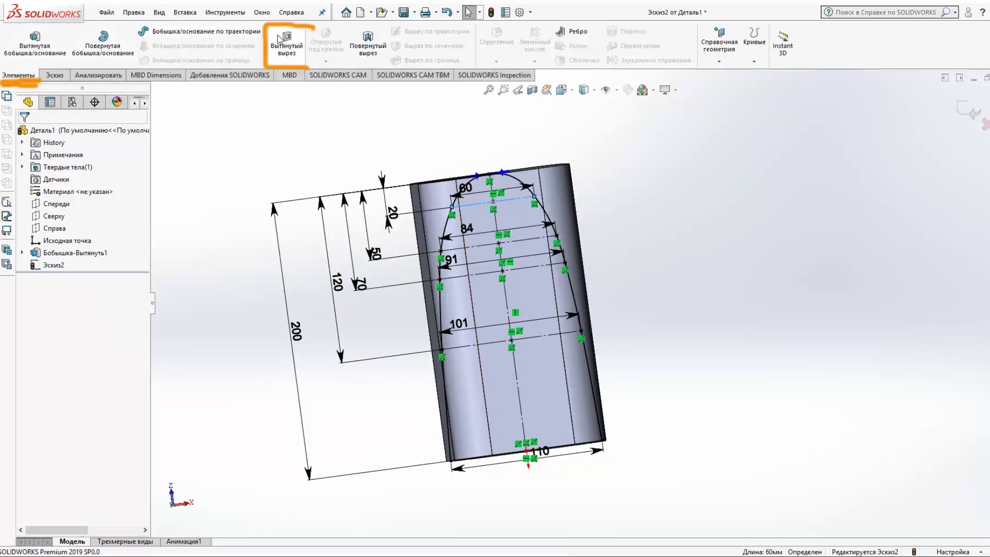
left_click(286, 52)
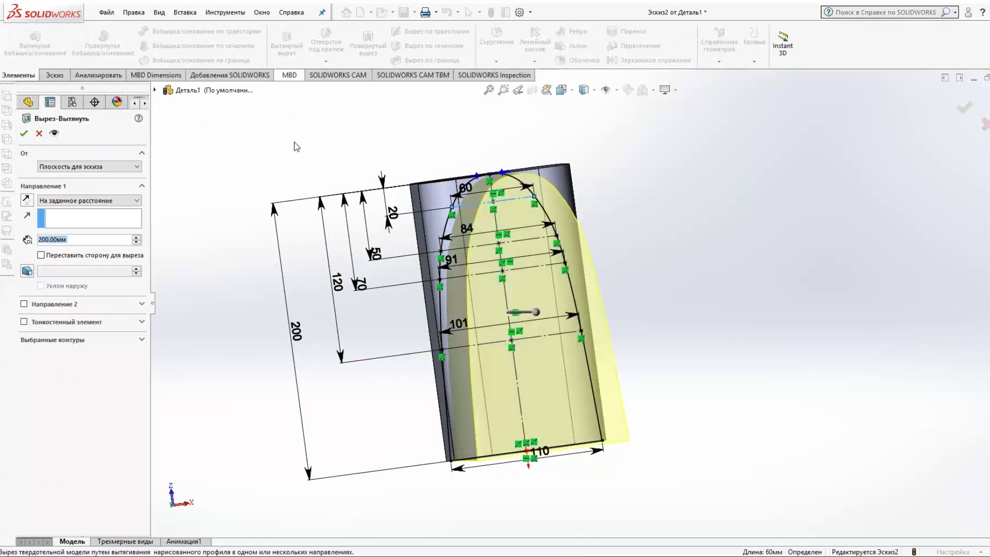
middle_click_drag(676, 325, 731, 320)
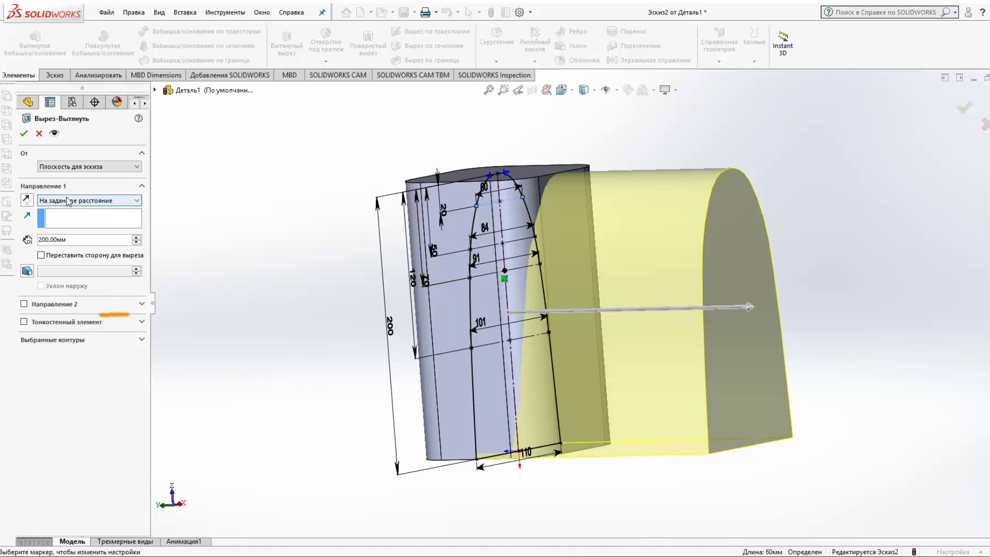
left_click(23, 305)
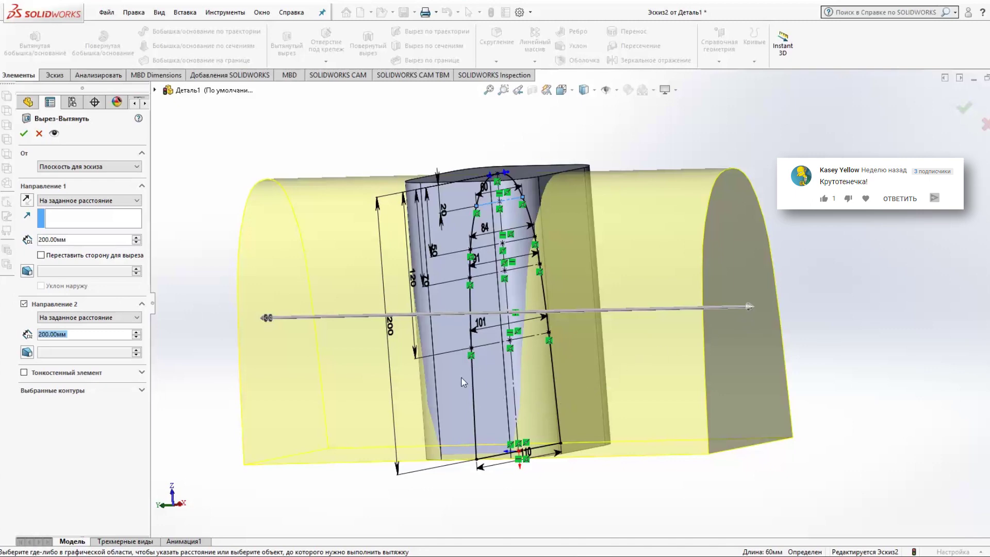
mouse_move(511, 505)
middle_mouse_down()
mouse_move(579, 324)
mouse_move(587, 231)
mouse_move(404, 359)
mouse_move(191, 413)
middle_mouse_up()
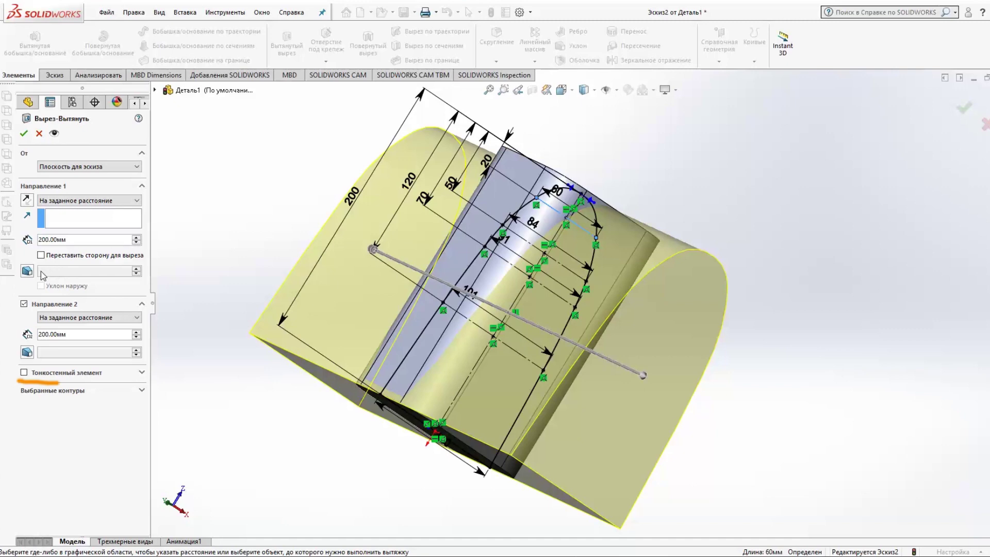
left_click(23, 372)
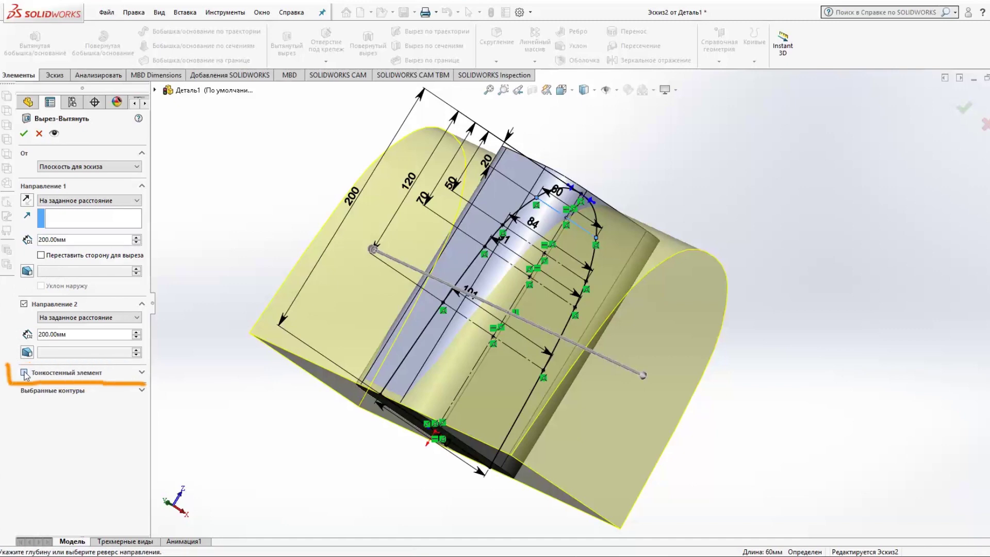
middle_click_drag(359, 438, 324, 410)
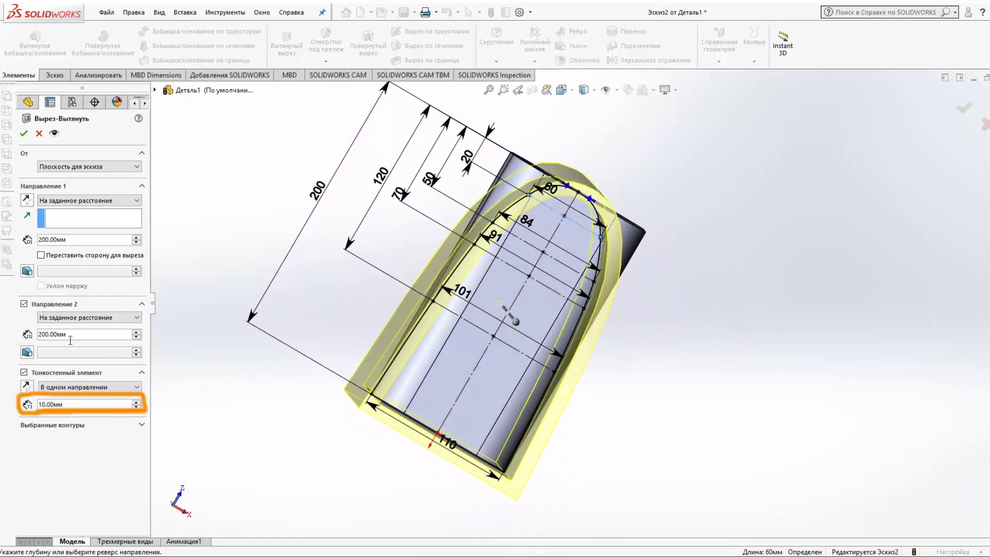
left_click(137, 402)
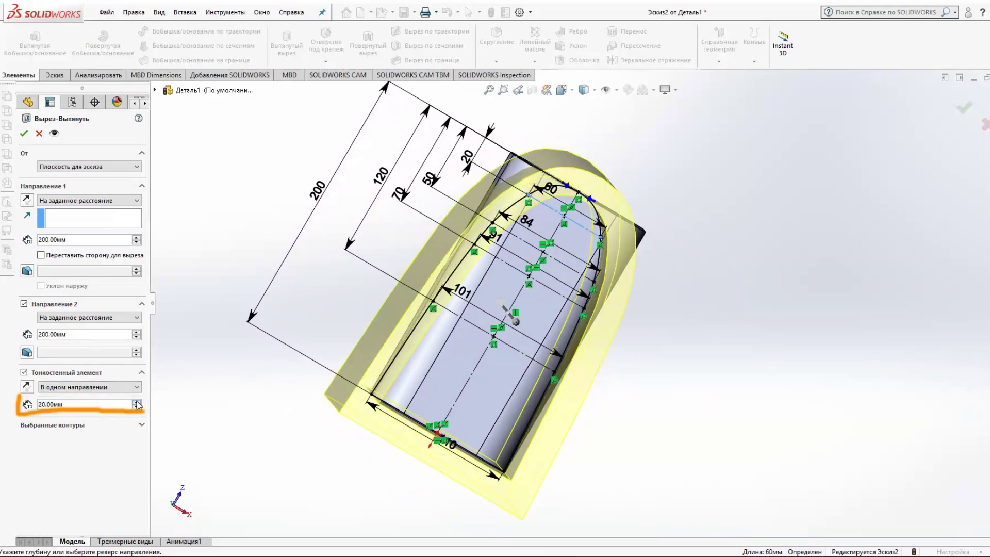
left_click(137, 402)
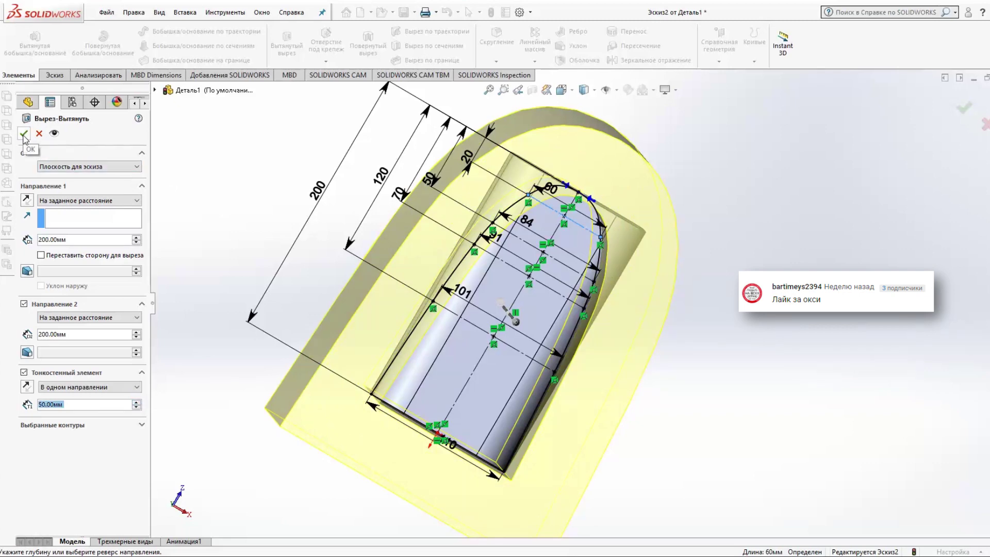
key("Return")
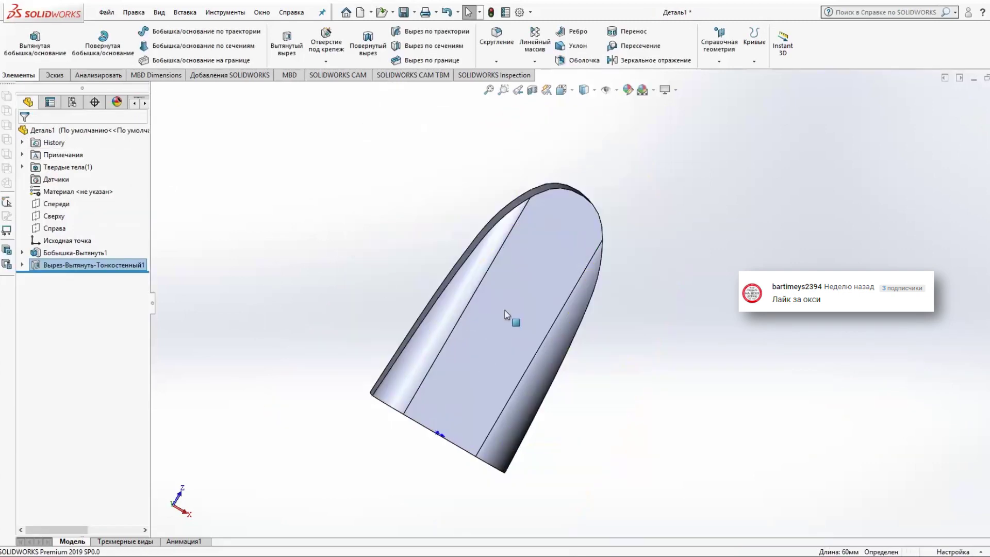
Show the trimmed part in Right view and start a midpoint-line sketch on the Справа plane.
mouse_move(646, 324)
middle_mouse_down()
mouse_move(805, 346)
mouse_move(854, 371)
mouse_move(868, 406)
mouse_move(851, 415)
mouse_move(789, 403)
mouse_move(751, 427)
middle_mouse_up()
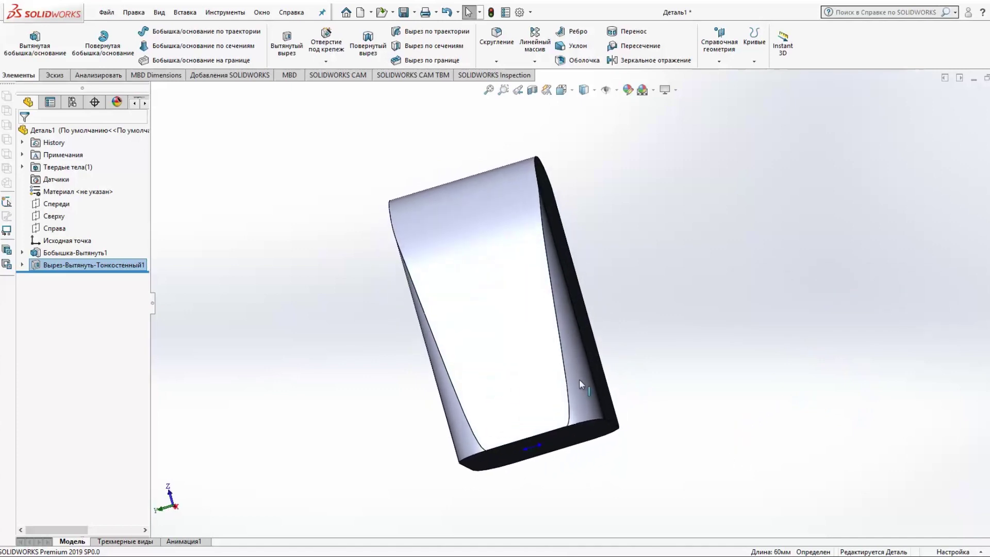
left_click(176, 508)
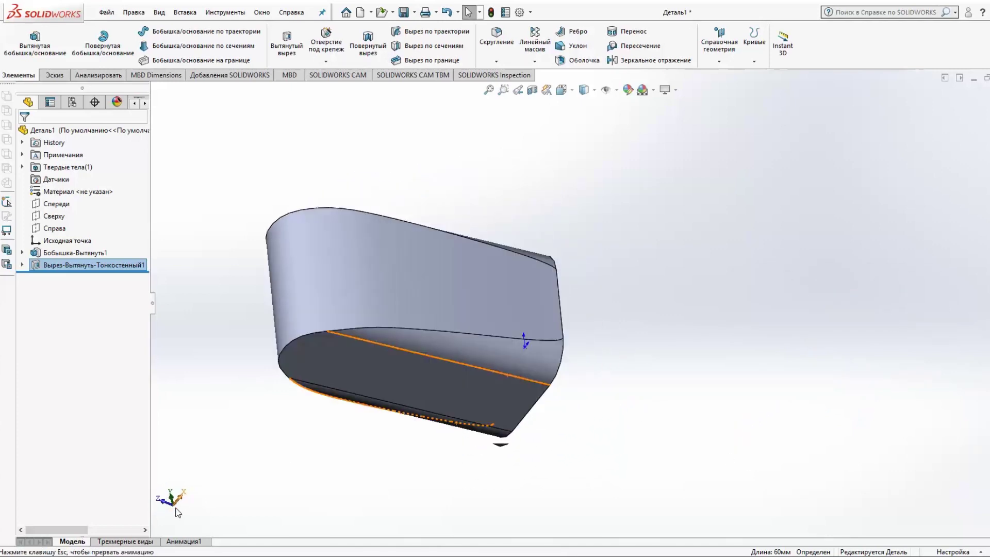
left_click(55, 228)
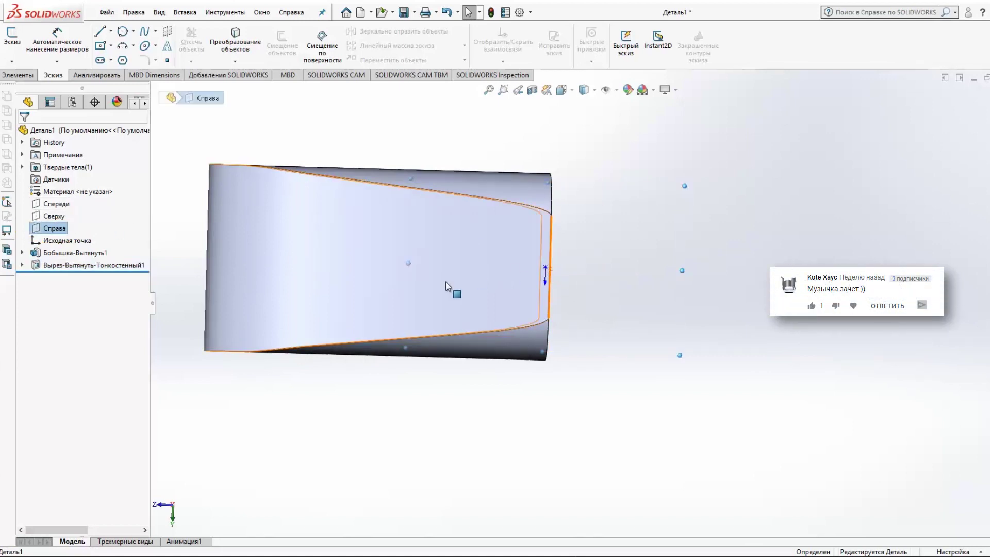
left_click(111, 32)
left_click(132, 71)
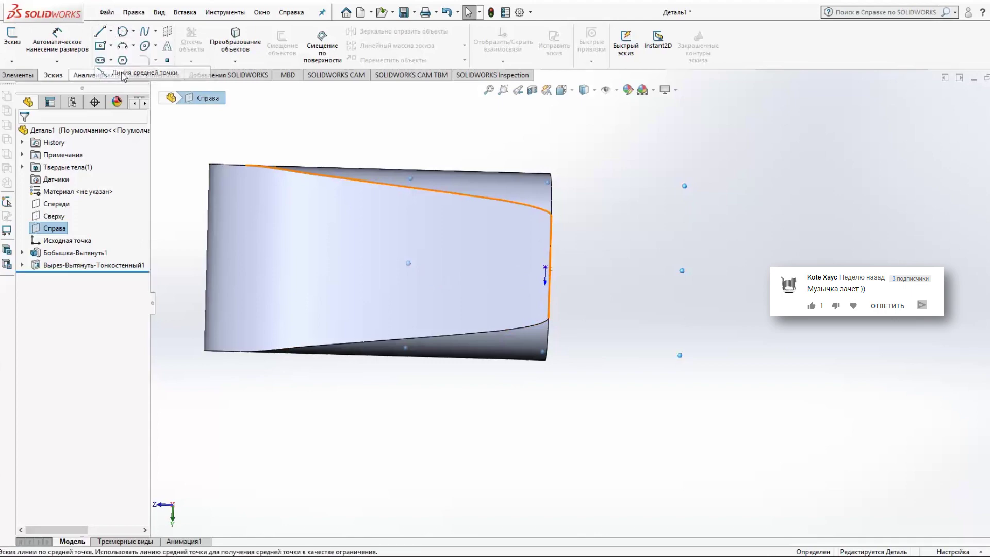
Draw a vertical midpoint line on the part's end edge and dimension it 110 mm.
left_click(545, 267)
left_click(544, 382)
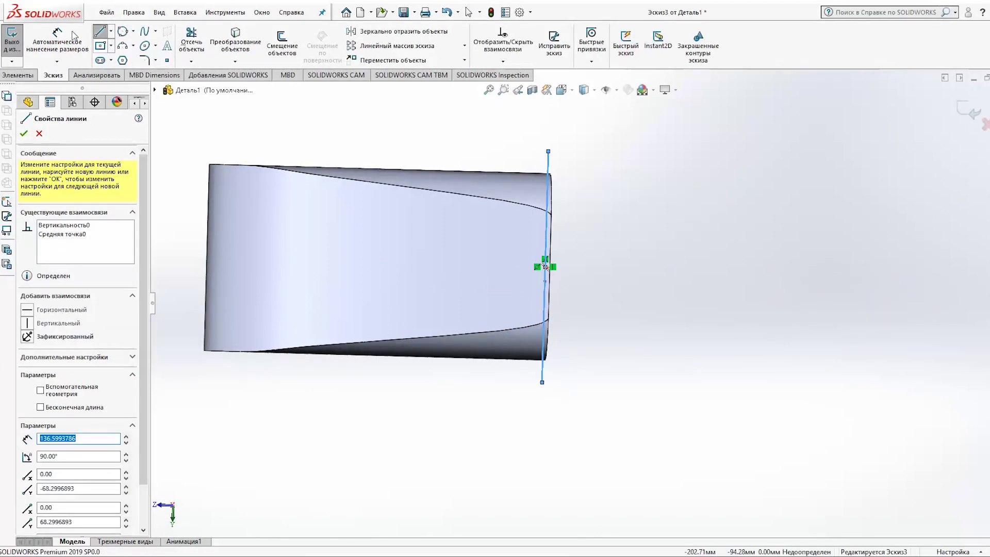
left_click(595, 268)
type("110.0000мм")
left_click(544, 234)
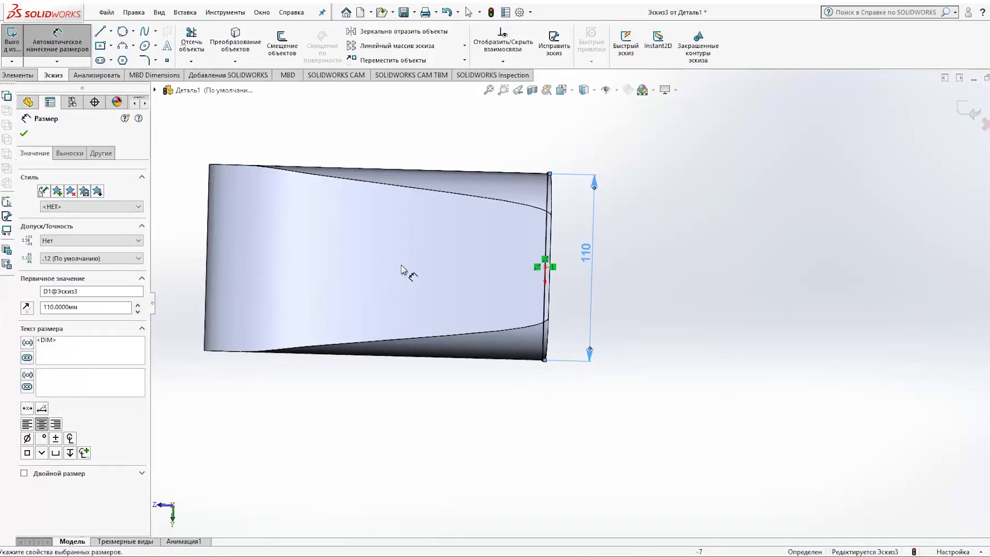
Draw a bent line from the top edge, dimensioned 47 mm along the edge and 112 mm horizontally.
left_click(101, 31)
left_click(468, 170)
left_click(411, 225)
left_click(208, 220)
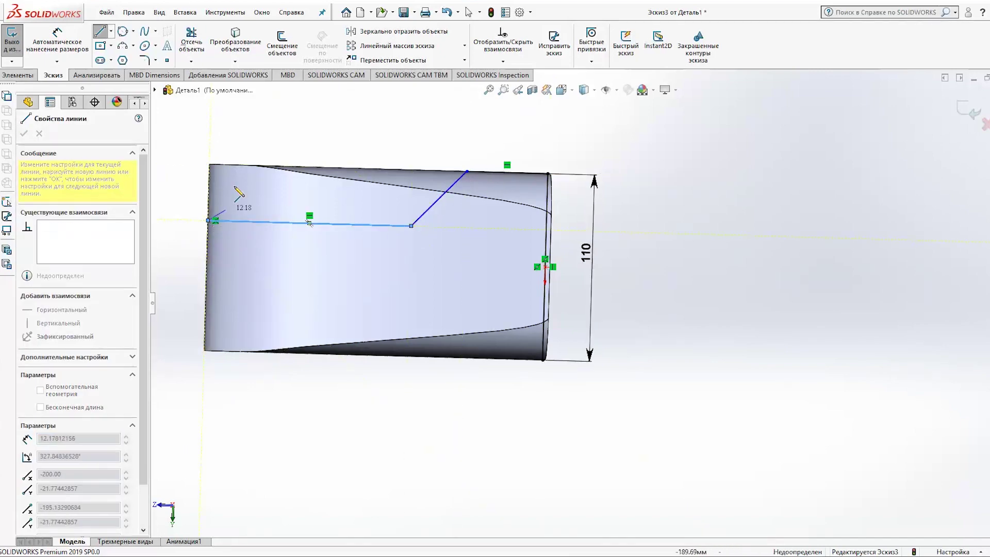
left_click(467, 170)
left_click(512, 147)
left_click(309, 222)
left_click(316, 201)
type("112")
key("Return")
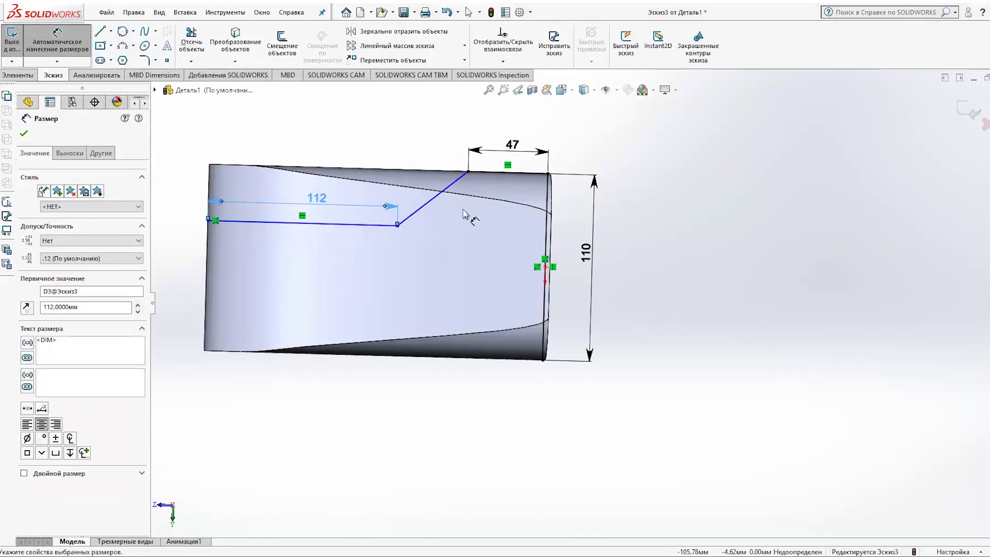
Begin drawing short vertical drop lines down from the horizontal line near the left edge.
left_click(207, 252)
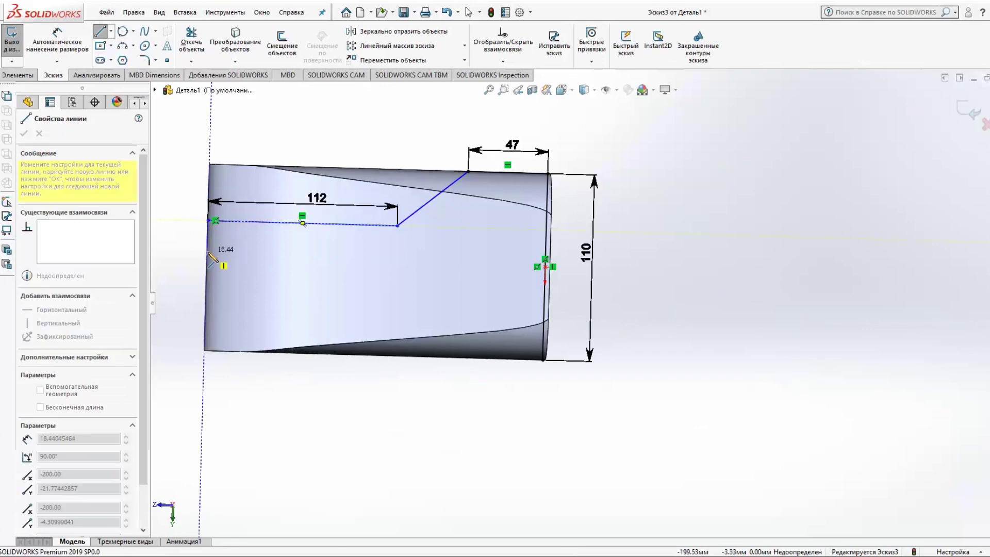
left_click(101, 32)
left_click(230, 220)
left_click(229, 265)
Draw the remaining vertical drop lines from the horizontal line, including one at the bend corner.
left_click(110, 31)
left_click(255, 222)
left_click(253, 288)
key("Escape")
left_click(101, 32)
left_click(291, 222)
left_click(288, 309)
key("Escape")
key("Return")
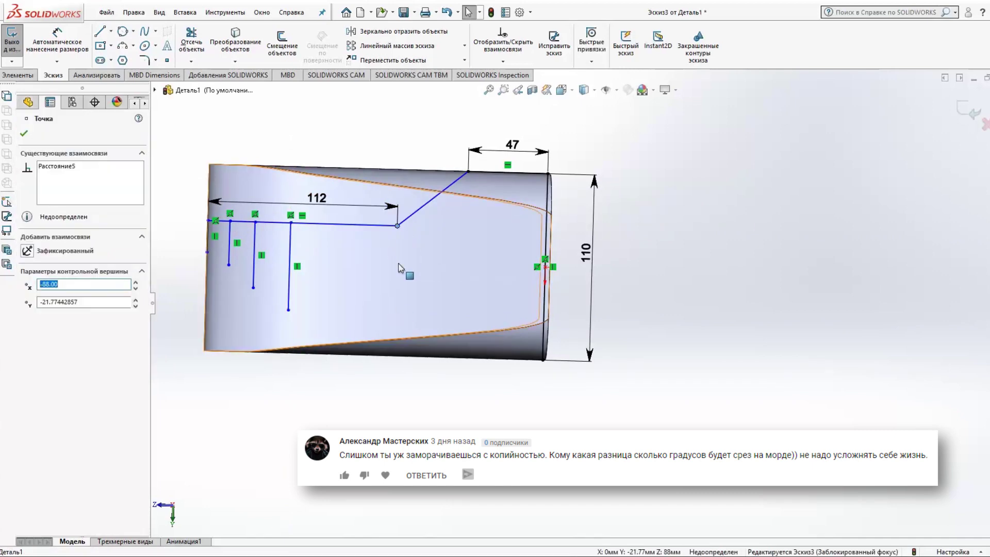
left_click(397, 225)
left_click(394, 325)
Space the vertical drop lines 10, 10 and 30 mm apart.
left_click(57, 44)
left_click(207, 242)
left_click(229, 248)
type("10")
key("Return")
left_click(225, 243)
left_click(253, 252)
left_click(233, 235)
type("10")
key("Return")
left_click(288, 252)
left_click(266, 237)
type("30")
key("Return")
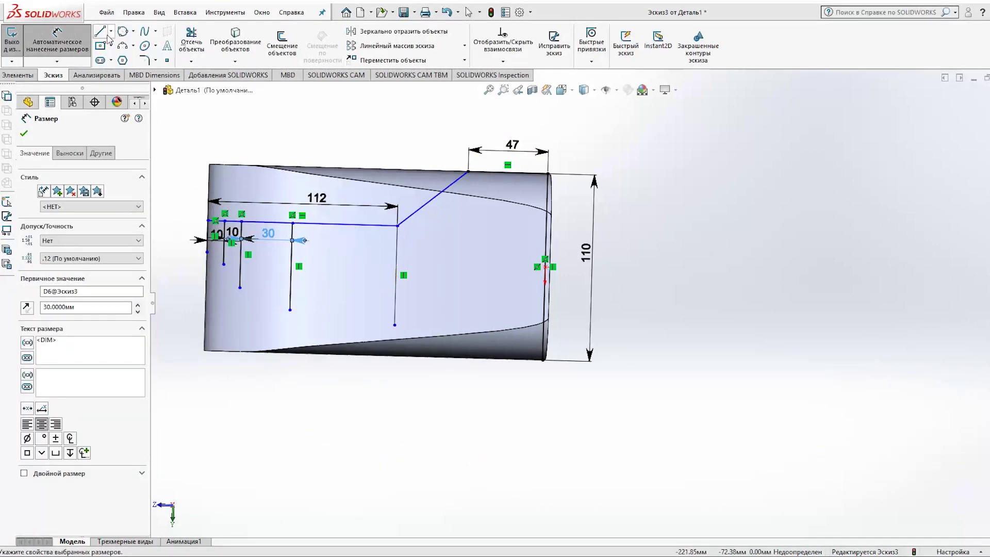
Add another vertical drop line and space it 30 mm from its neighbour.
left_click(343, 225)
left_click(343, 324)
left_click(290, 268)
left_click(344, 288)
left_click(325, 246)
type("30")
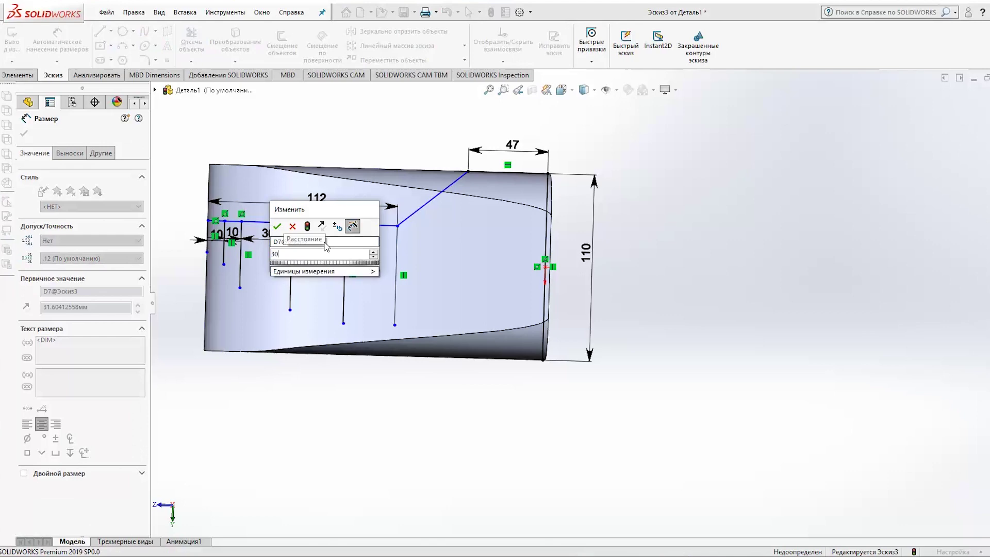
key("Return")
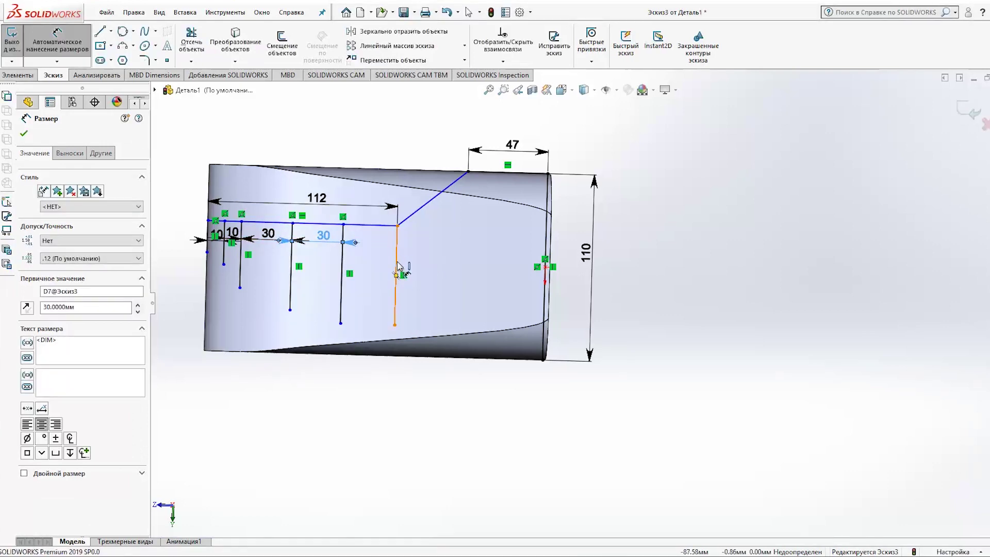
Set the drop line lengths to 71, 68 and 61 mm.
left_click(397, 266)
type("71")
key("Return")
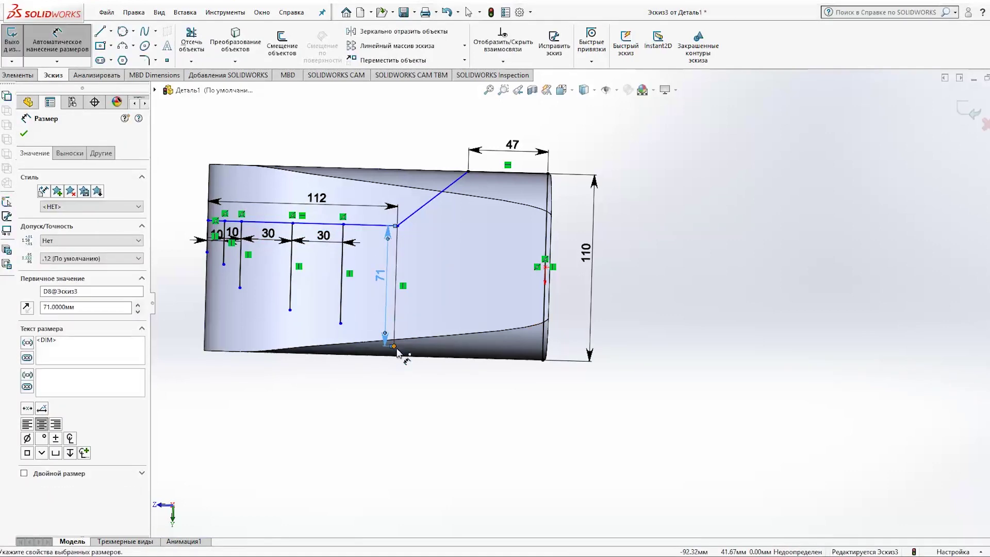
left_click(344, 281)
left_click(325, 287)
type("68")
key("Return")
left_click(291, 273)
type("61")
key("Return")
Dimension the next drop line and set its length to 36 mm.
left_click(240, 274)
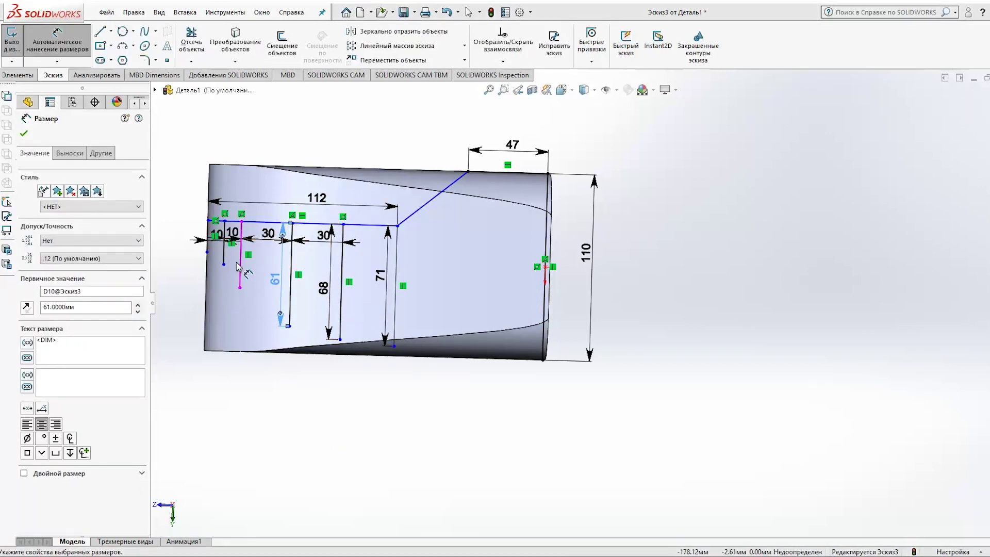
left_click(227, 266)
key("Return")
double_click(222, 248)
type("36")
left_click(170, 238)
Place the horizontal sketch line 38 mm below the top edge.
left_click(508, 171)
left_click(320, 223)
left_click(642, 194)
type("38")
left_click(589, 174)
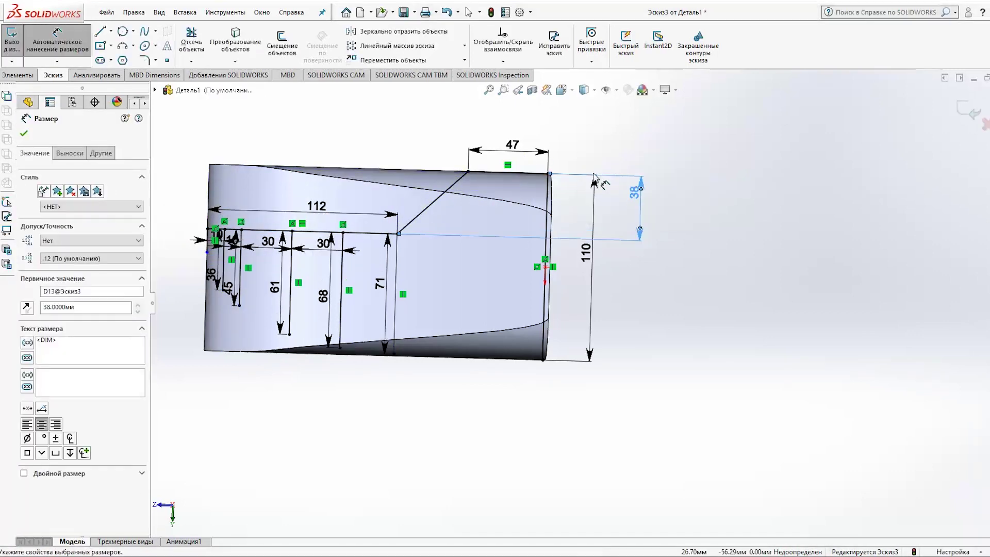
key("Escape")
scroll(174, 459, "down", 3)
Draw a spline from the bottom edge through the drop-line tips to the upper-left end.
key("Escape")
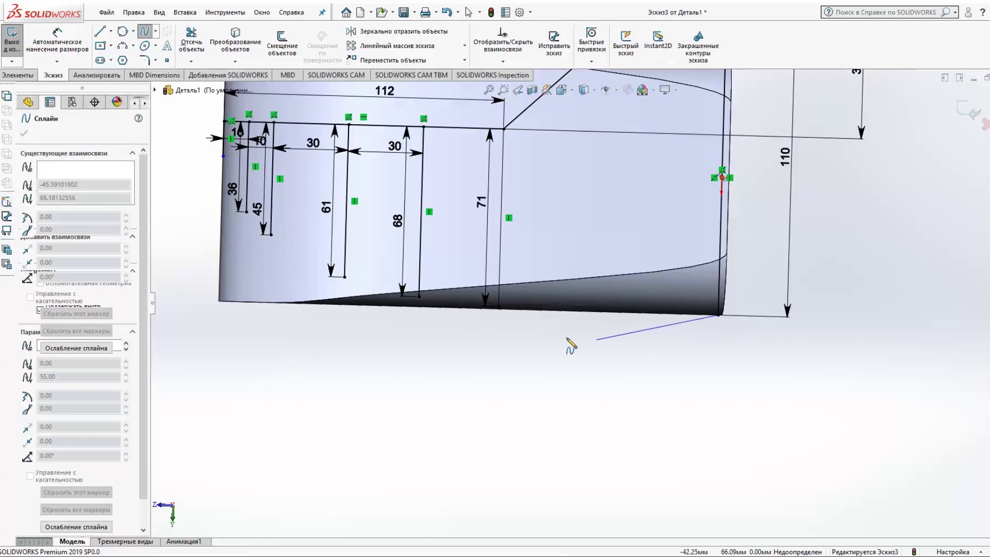
left_click(501, 306)
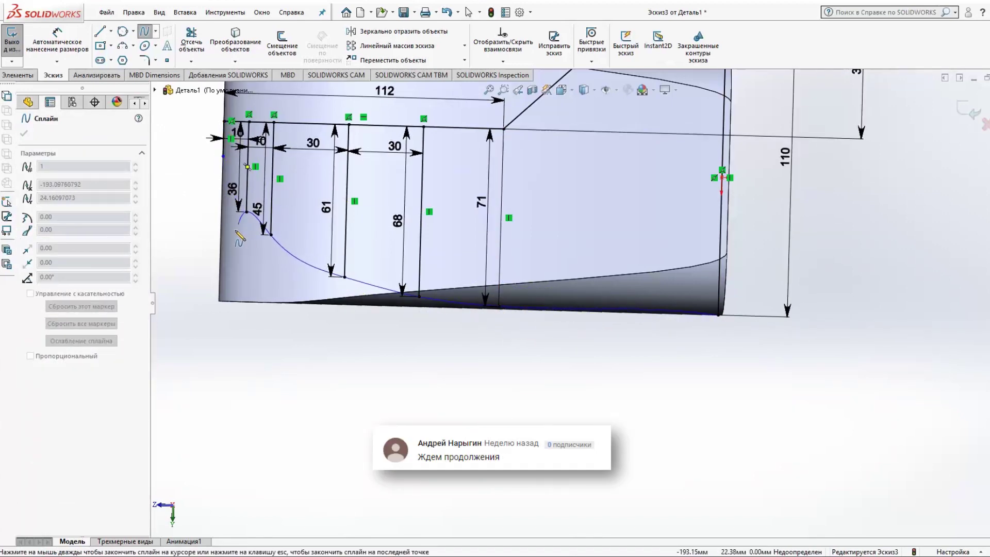
double_click(223, 156)
key("Escape")
key("z")
scroll(253, 144, "down", 2)
scroll(253, 144, "down", 4)
Adjust the spline so its top end runs vertically and check its right end point.
left_click(394, 287)
left_click_drag(395, 286, 405, 288)
scroll(692, 418, "down", 1)
scroll(692, 418, "up", 3)
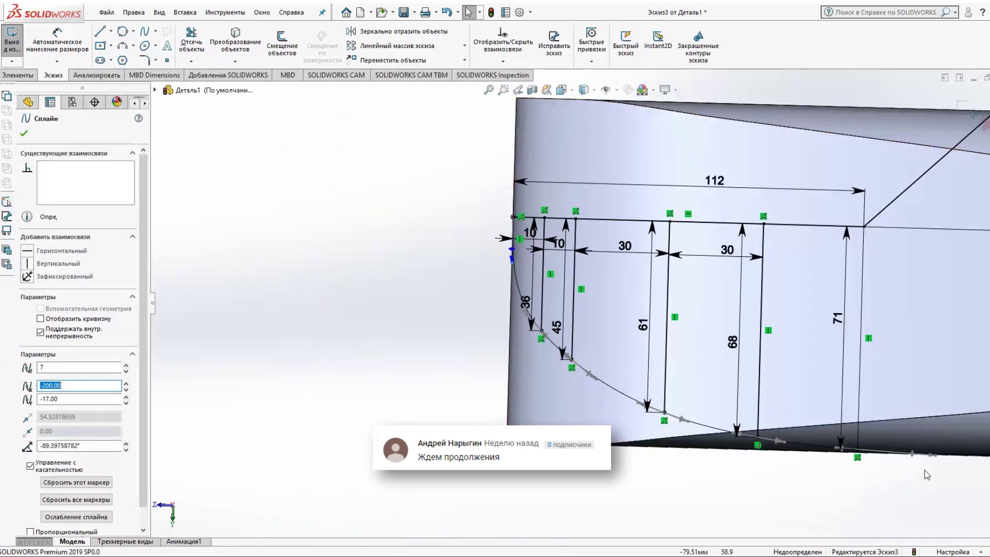
mouse_move(921, 468)
middle_mouse_down("ctrl")
mouse_move(665, 346)
mouse_move(565, 327)
middle_mouse_up("ctrl")
left_click(788, 323)
scroll(591, 373, "up", 2)
scroll(588, 335, "up", 1)
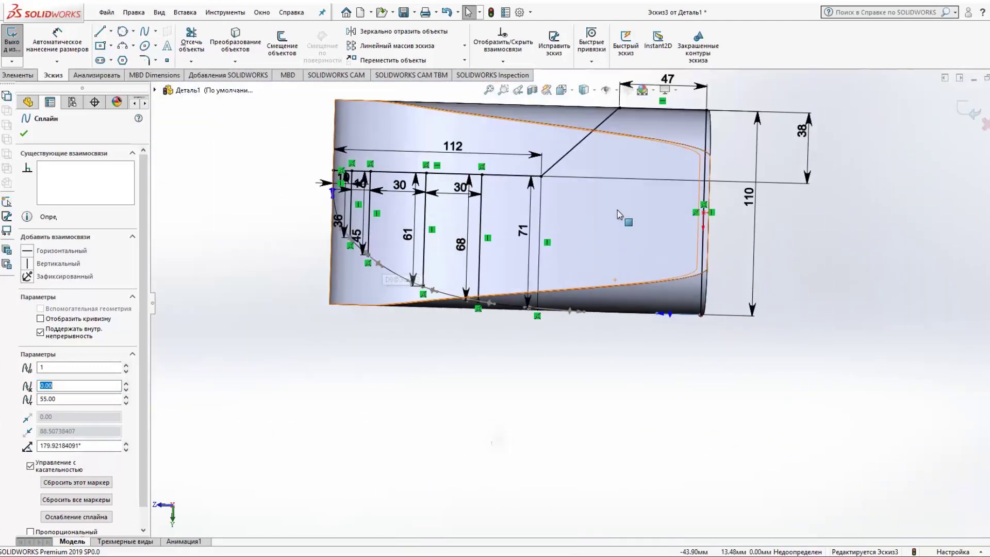
scroll(581, 231, "up", 1)
key("Escape")
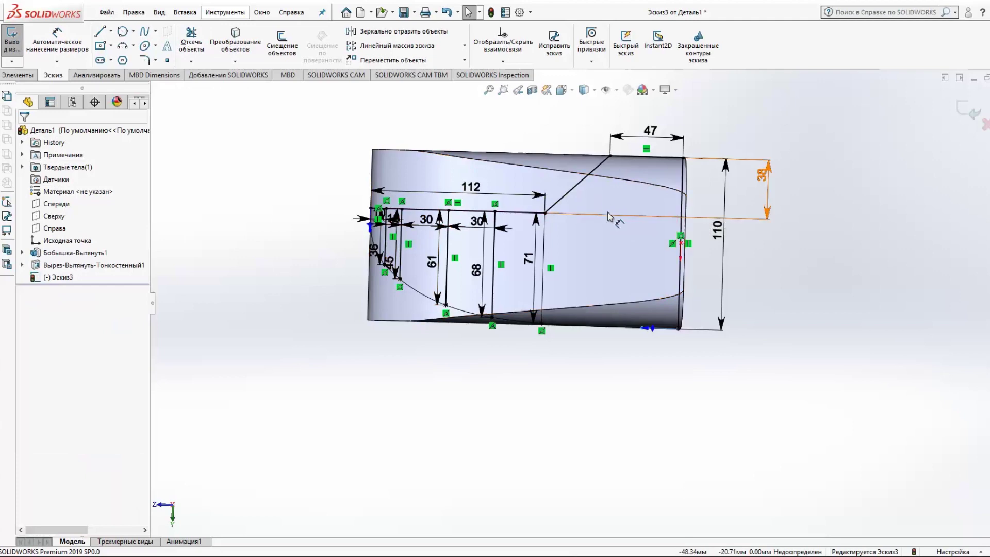
key("ctrl+e")
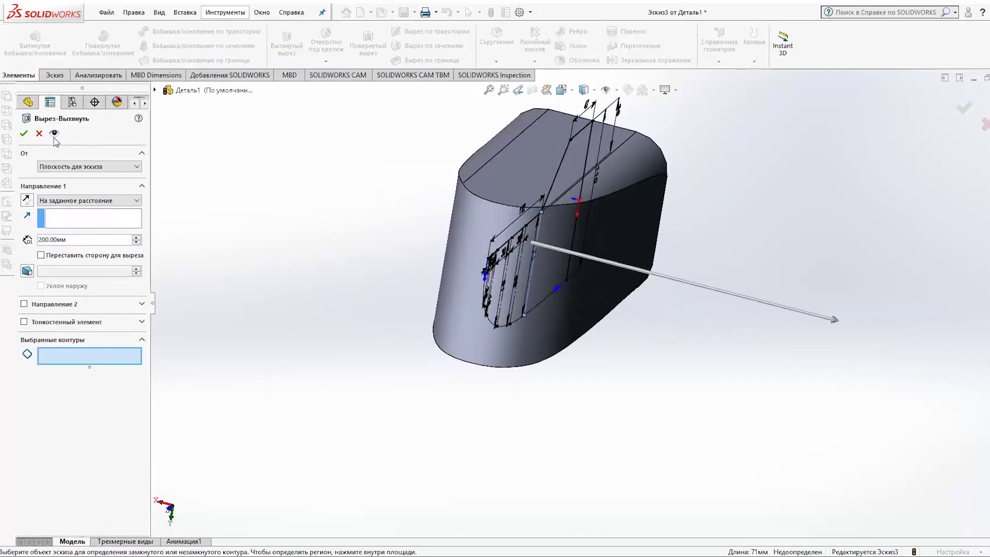
left_click(24, 134)
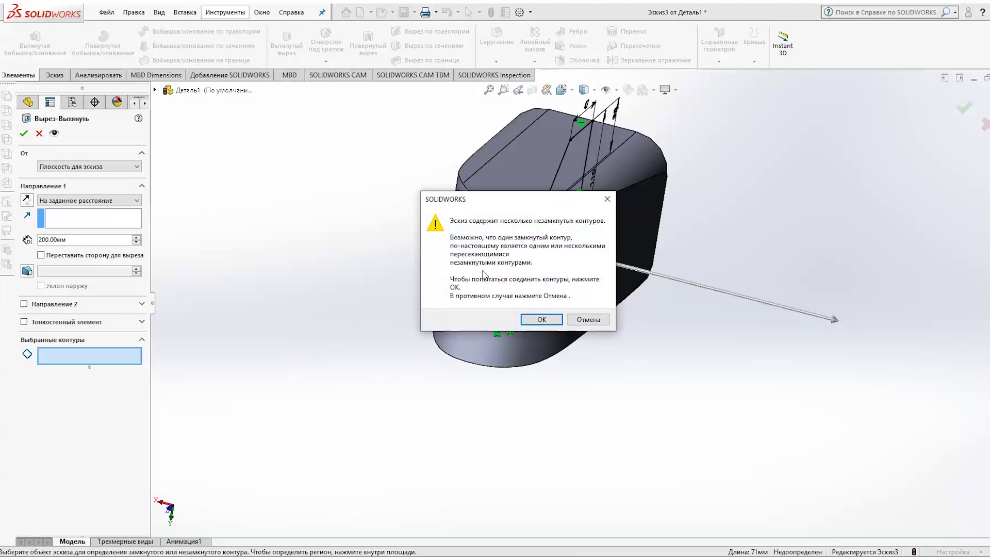
left_click(586, 321)
left_click(40, 134)
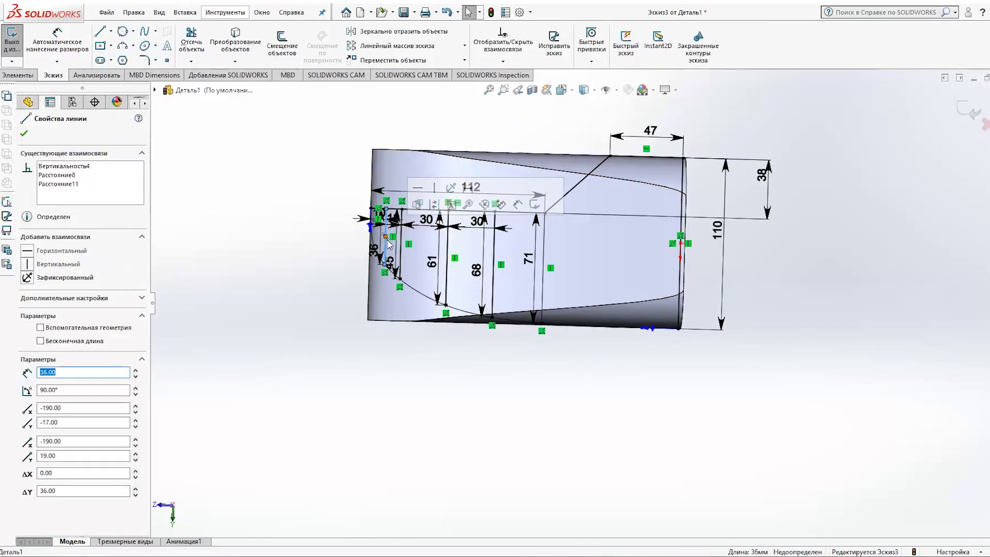
Make the 45 mm vertical drop line construction geometry and exit Эскиз3.
left_click(401, 252)
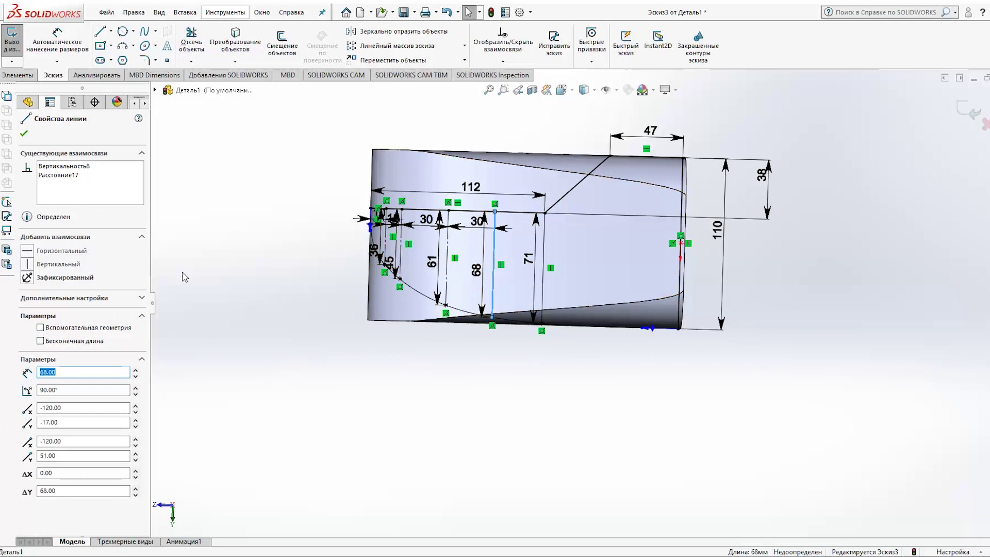
left_click(41, 328)
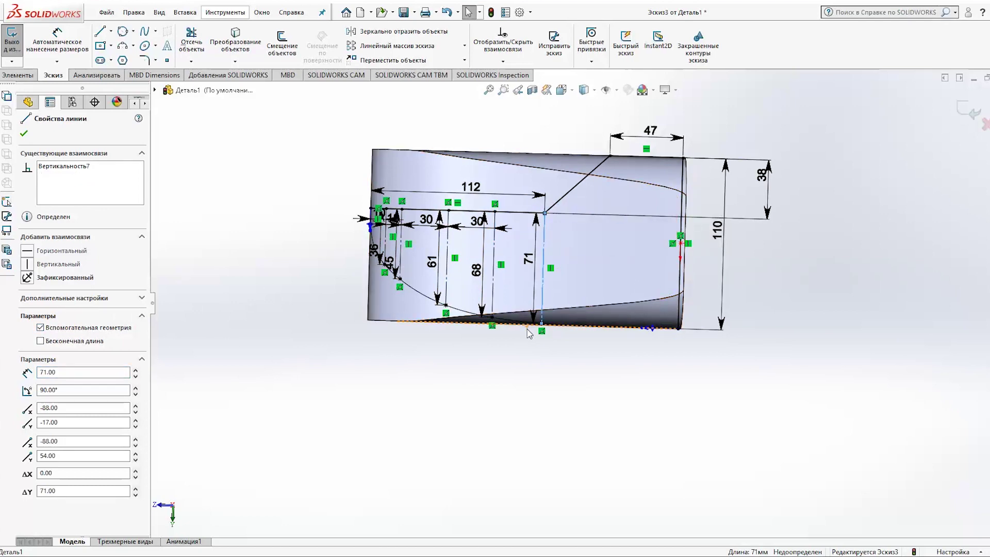
left_click(24, 133)
left_click(12, 44)
left_click(18, 74)
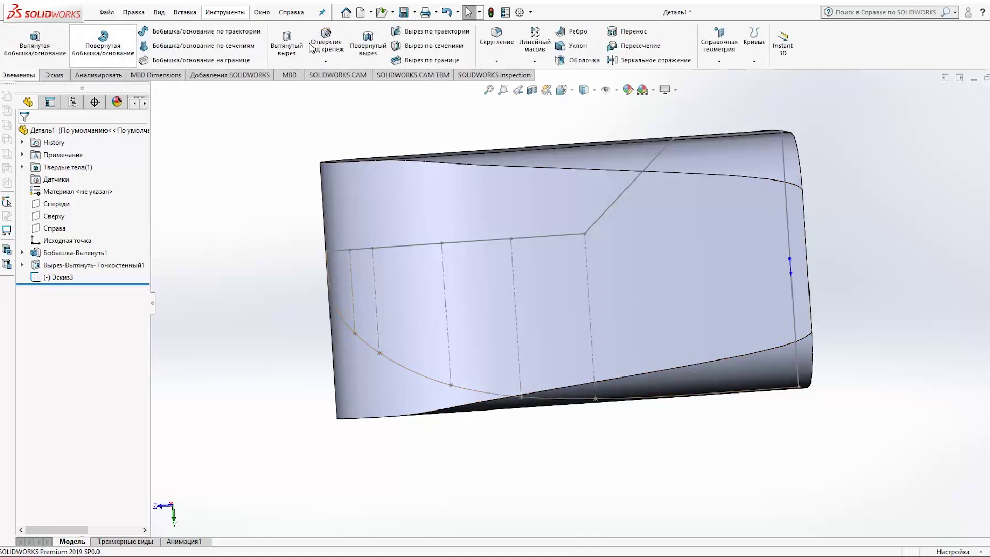
Extrude-cut the spline sketch as a thin-wall cut reaching 90 mm in both directions.
left_click(287, 44)
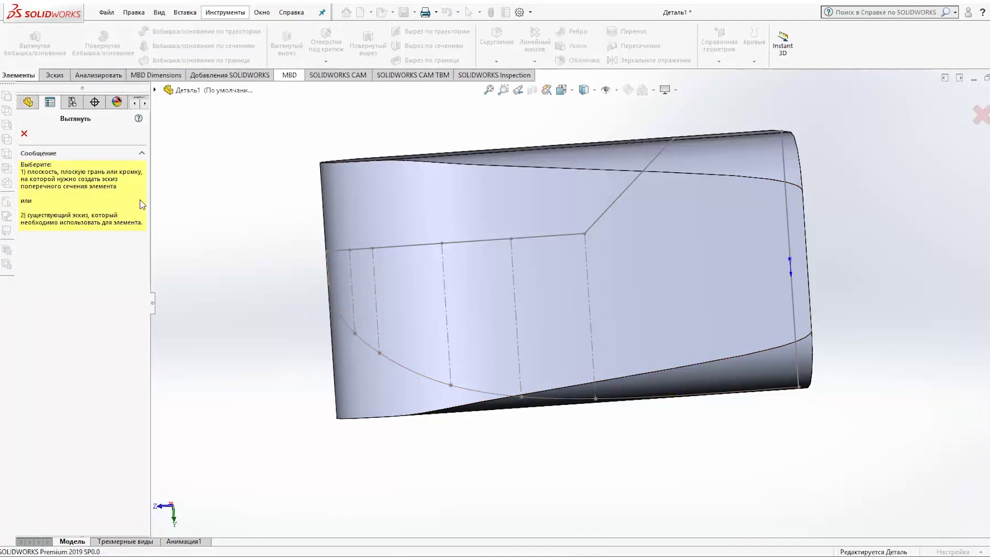
left_click(409, 250)
mouse_move(404, 262)
middle_mouse_down()
mouse_move(397, 320)
mouse_move(570, 329)
middle_mouse_up()
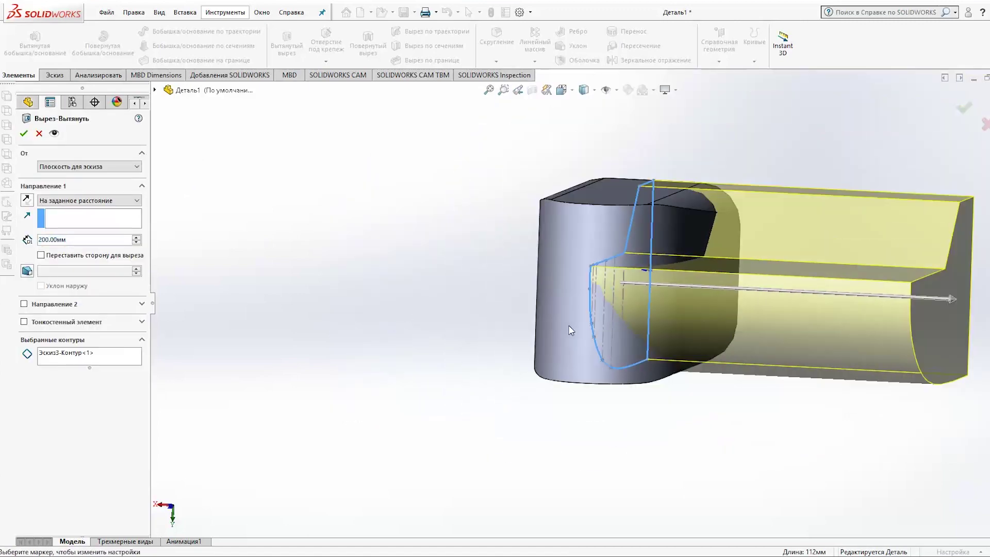
left_click(24, 304)
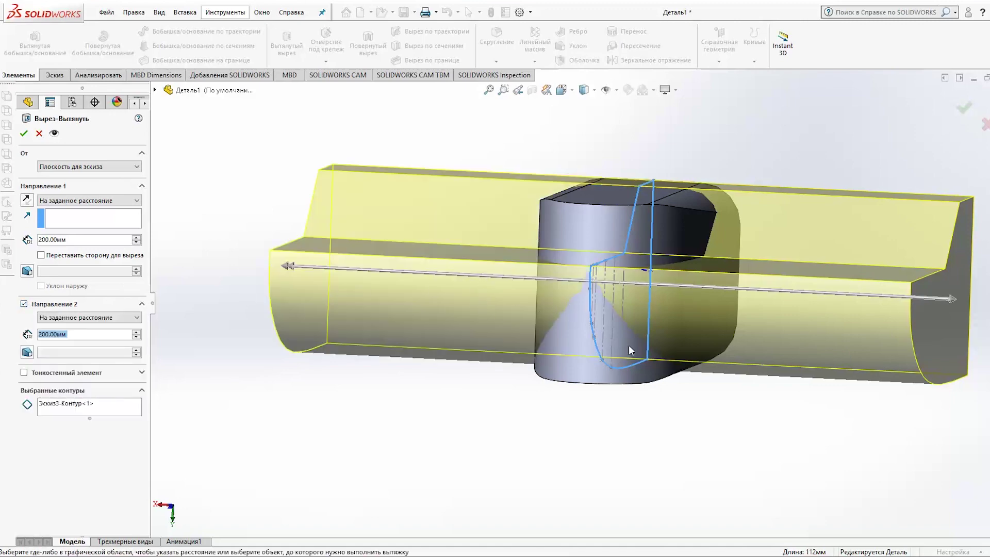
mouse_move(729, 407)
middle_mouse_down()
mouse_move(563, 418)
mouse_move(657, 428)
mouse_move(633, 433)
middle_mouse_up()
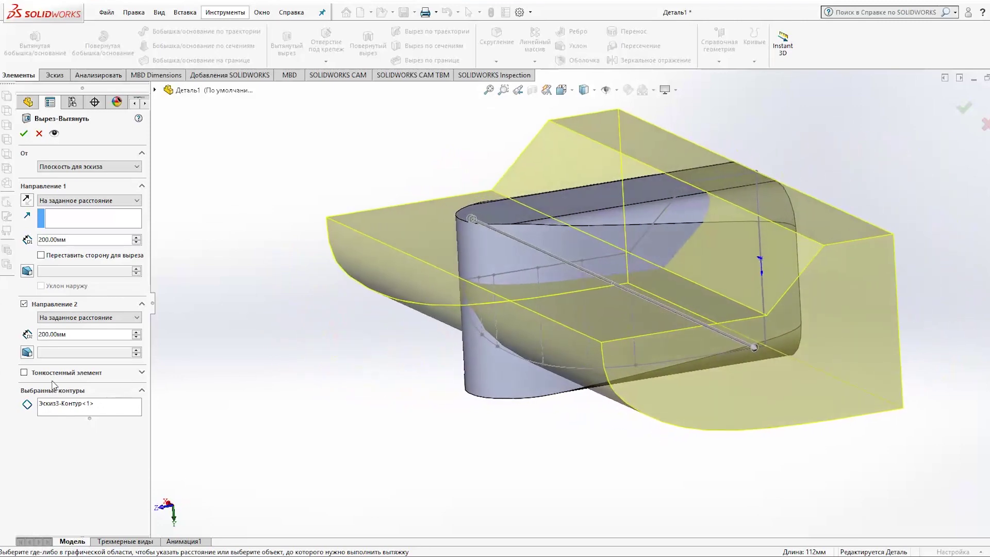
left_click(24, 372)
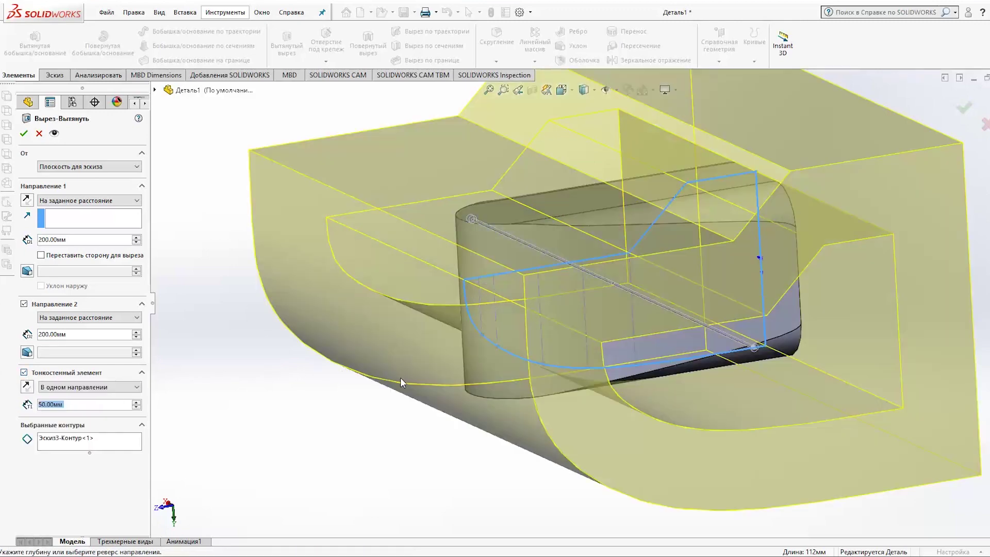
scroll(402, 382, "down", 2)
scroll(412, 384, "up", 4)
mouse_move(531, 421)
middle_mouse_down()
mouse_move(438, 413)
mouse_move(447, 449)
middle_mouse_up()
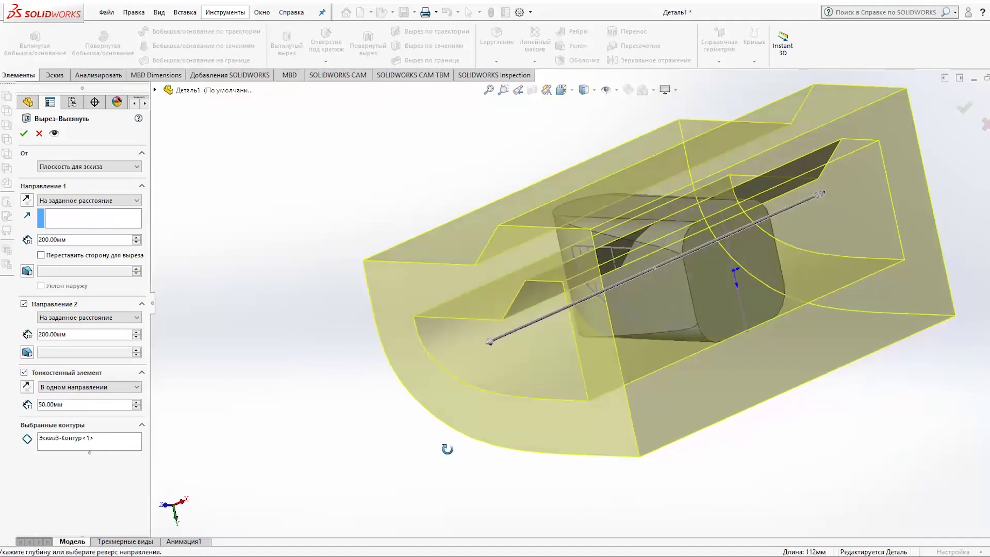
mouse_move(603, 380)
middle_mouse_down()
mouse_move(635, 361)
mouse_move(660, 426)
mouse_move(732, 418)
mouse_move(775, 398)
mouse_move(791, 416)
middle_mouse_up()
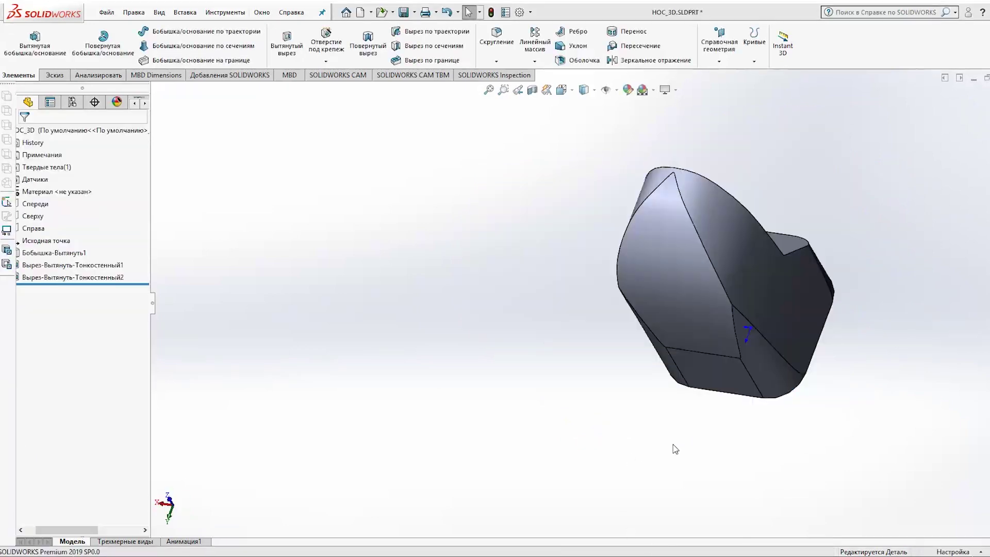
Fillet the nose's top ridge edge with a 25 mm radius.
mouse_move(657, 432)
middle_mouse_down()
mouse_move(588, 443)
mouse_move(525, 486)
mouse_move(644, 427)
mouse_move(608, 416)
mouse_move(574, 448)
mouse_move(689, 393)
middle_mouse_up()
left_click(513, 54)
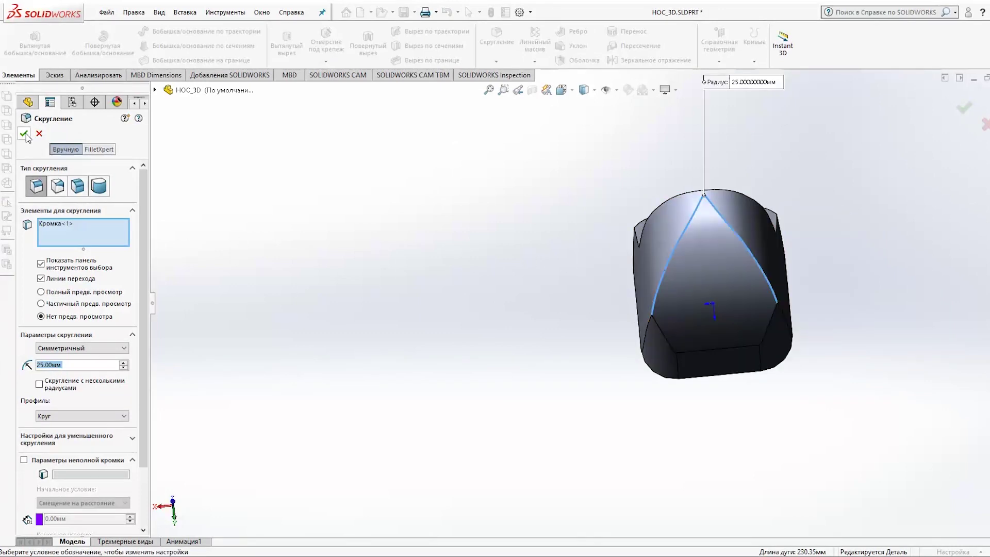
key("Return")
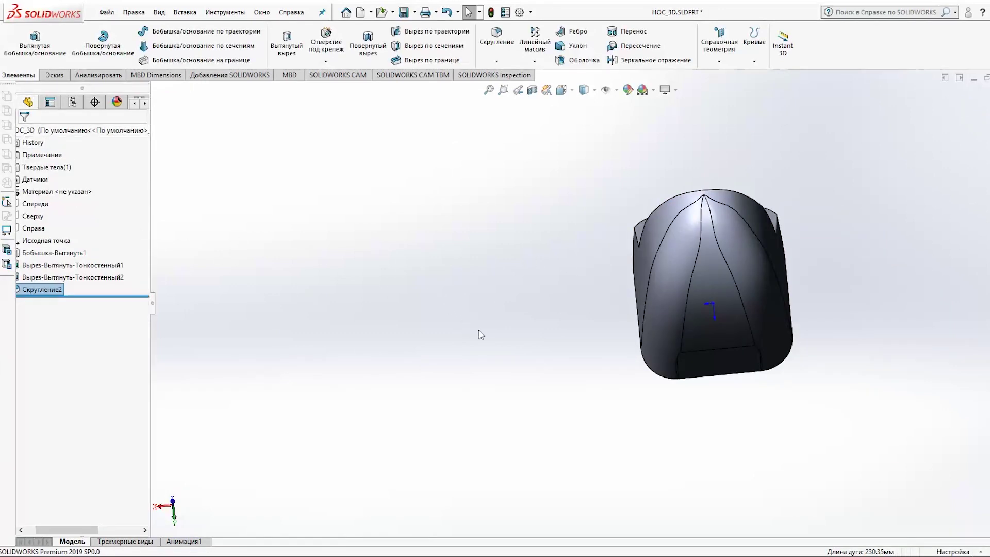
mouse_move(578, 355)
middle_mouse_down()
mouse_move(548, 336)
mouse_move(537, 307)
mouse_move(440, 367)
mouse_move(409, 327)
mouse_move(495, 236)
mouse_move(574, 253)
mouse_move(606, 185)
mouse_move(541, 168)
mouse_move(449, 200)
mouse_move(280, 205)
mouse_move(317, 277)
middle_mouse_up()
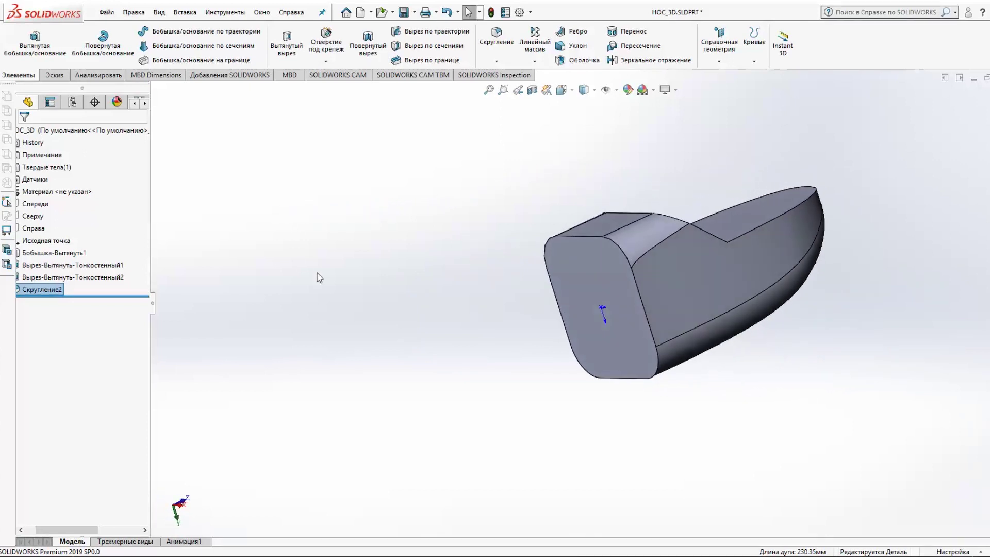
Shell the part to a 5 mm wall, removing the flat end face.
left_click(564, 62)
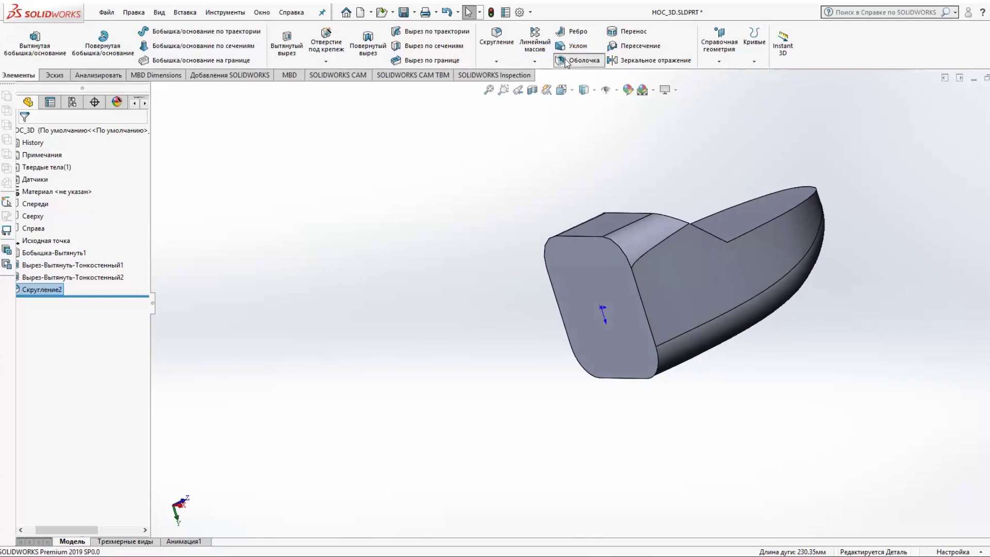
left_click(605, 301)
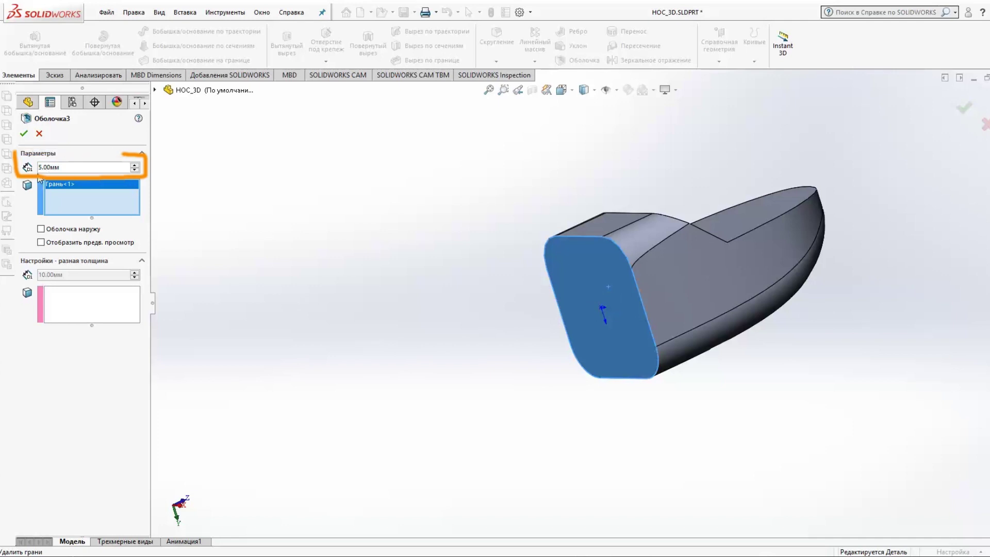
left_click(23, 132)
mouse_move(440, 334)
middle_mouse_down()
mouse_move(516, 241)
mouse_move(591, 239)
middle_mouse_up()
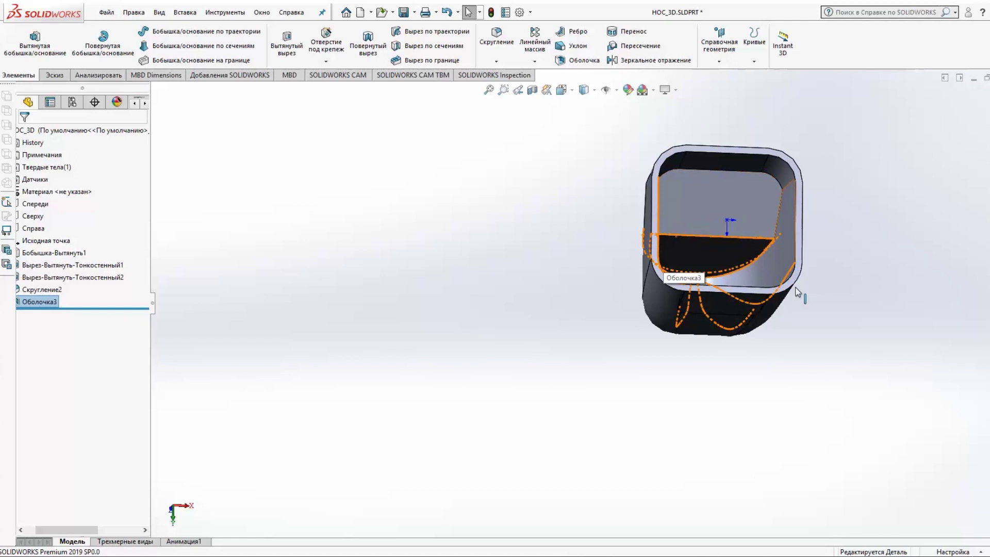
Orbit around the hollowed nose to inspect it from oblique and top angles.
mouse_move(592, 303)
middle_mouse_down()
mouse_move(544, 332)
mouse_move(576, 371)
middle_mouse_up()
mouse_move(578, 329)
middle_mouse_down()
mouse_move(567, 327)
mouse_move(662, 331)
mouse_move(730, 373)
mouse_move(351, 342)
mouse_move(118, 343)
middle_mouse_up()
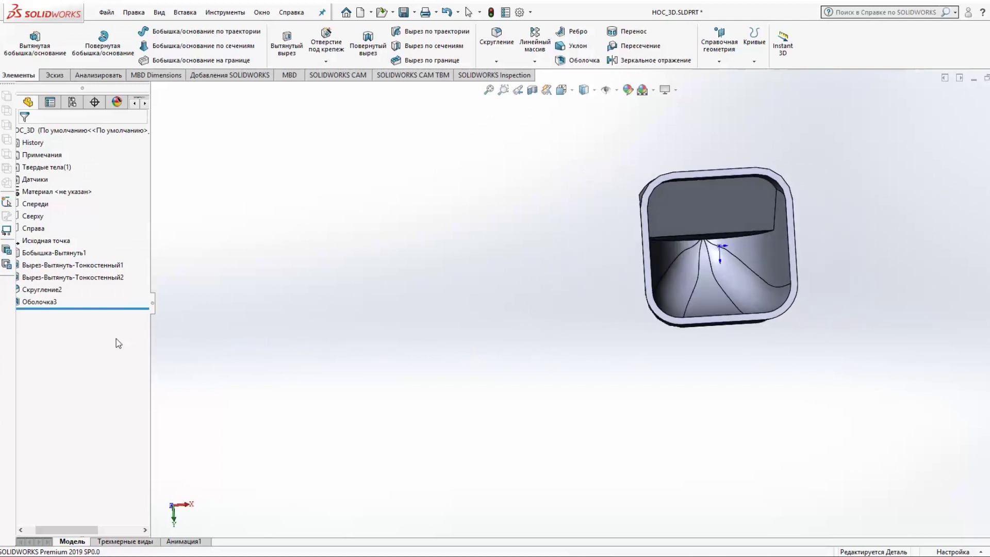
mouse_move(860, 326)
middle_mouse_down()
mouse_move(809, 319)
mouse_move(826, 238)
mouse_move(850, 193)
mouse_move(850, 365)
mouse_move(696, 404)
mouse_move(429, 396)
mouse_move(387, 318)
mouse_move(215, 387)
mouse_move(164, 475)
mouse_move(520, 382)
middle_mouse_up()
mouse_move(792, 295)
middle_mouse_down()
mouse_move(851, 288)
mouse_move(741, 332)
mouse_move(541, 471)
mouse_move(659, 491)
mouse_move(635, 469)
middle_mouse_up()
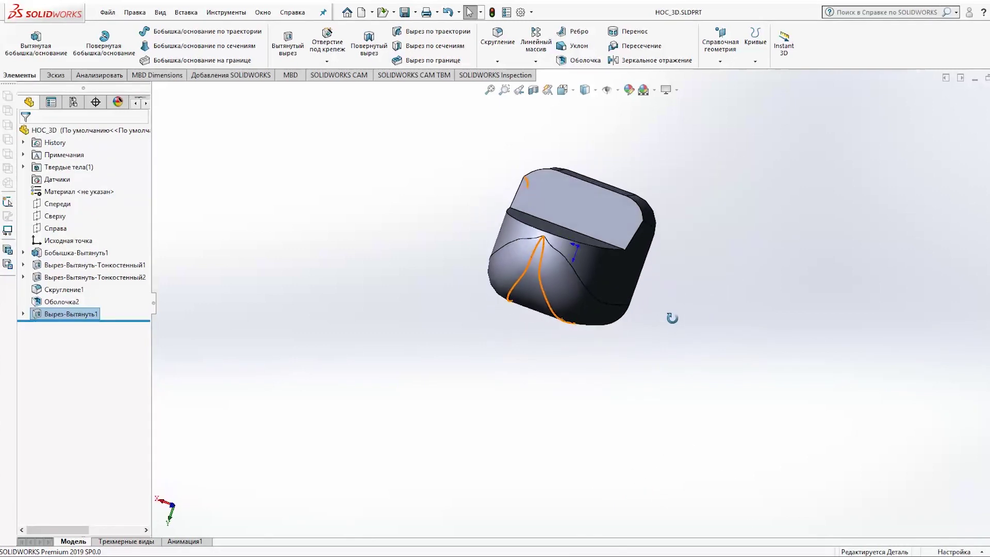
mouse_move(672, 314)
middle_mouse_down()
mouse_move(676, 361)
mouse_move(659, 373)
middle_mouse_up()
scroll(577, 339, "down", 2)
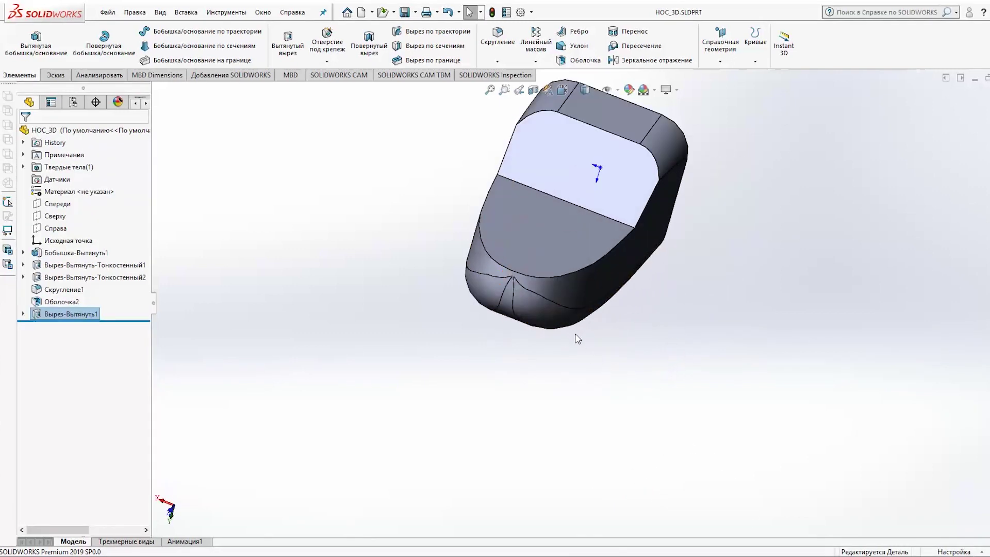
key("ctrl+Left")
key("ctrl+Down")
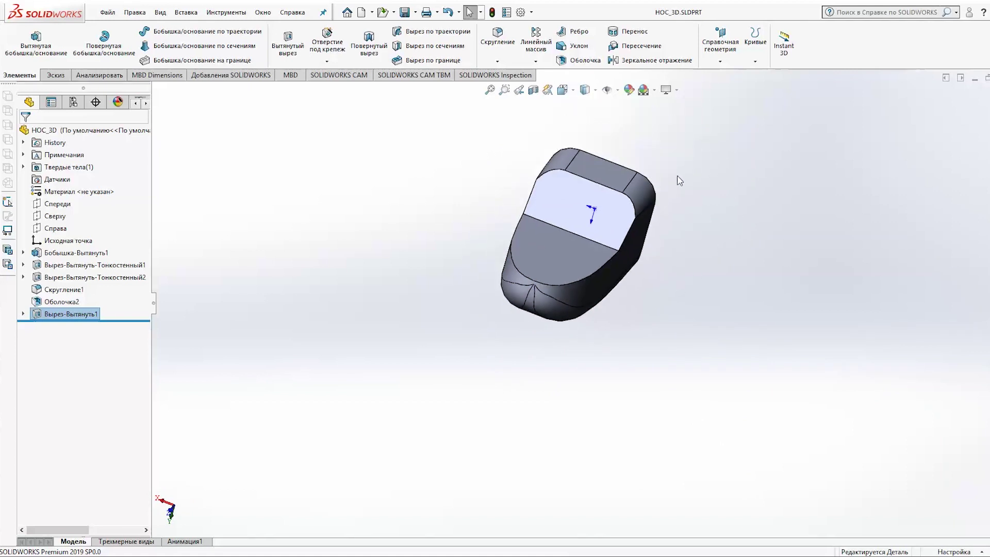
key("ctrl+Down")
middle_click_drag(662, 387, 614, 379)
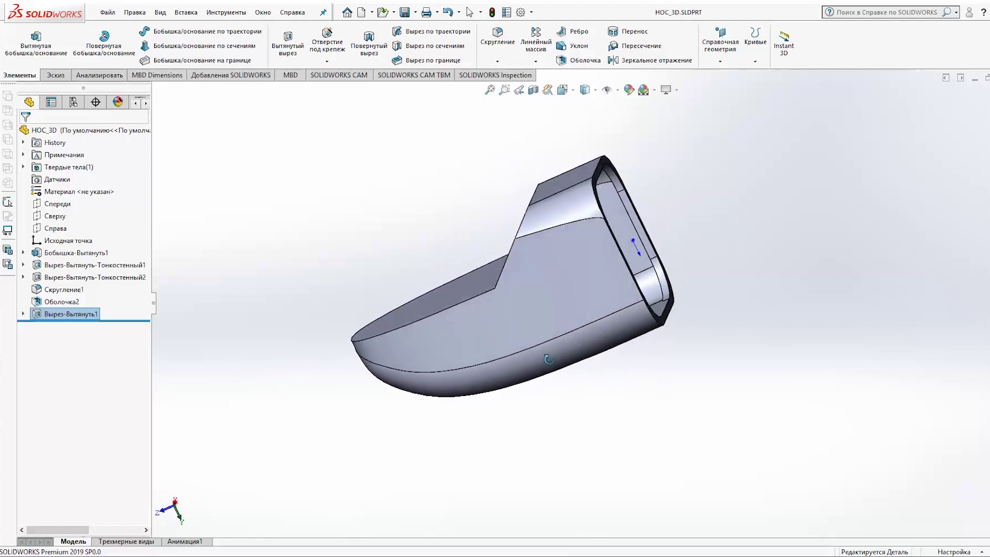